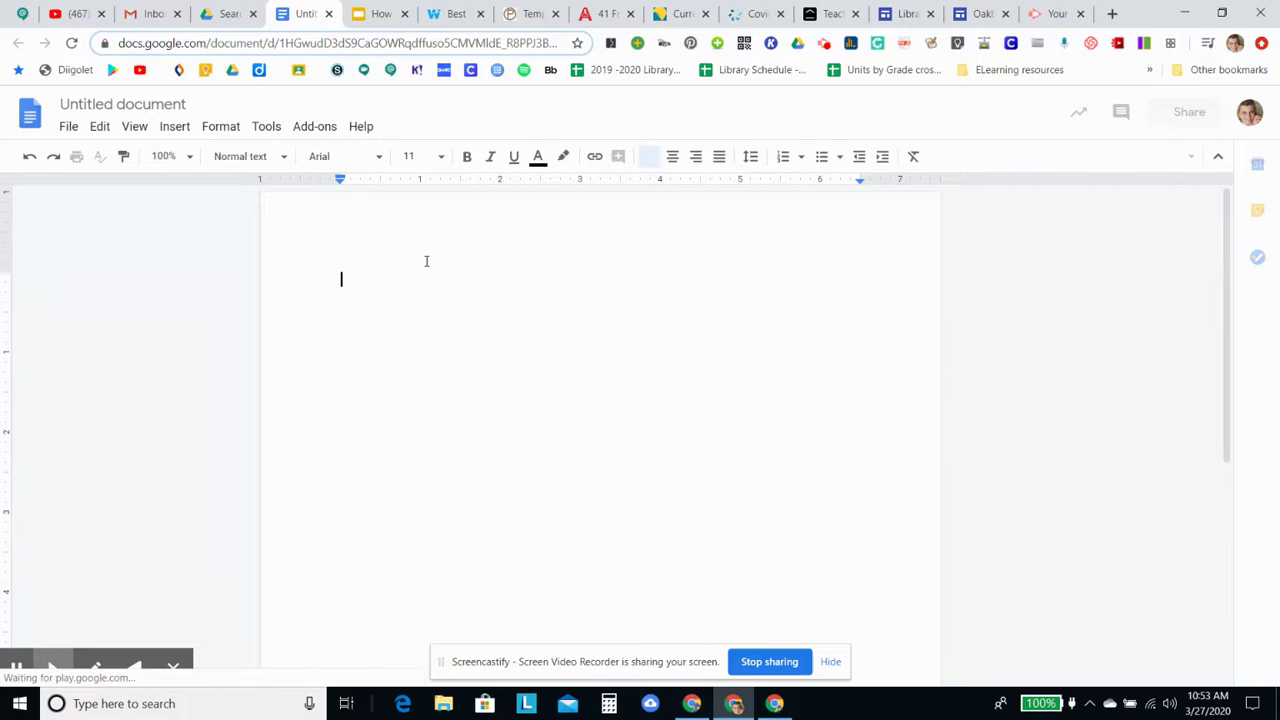
# Enter "New Google Doc" as the title in the blank document and format it bold at font size 36.
pyautogui.write('New ')
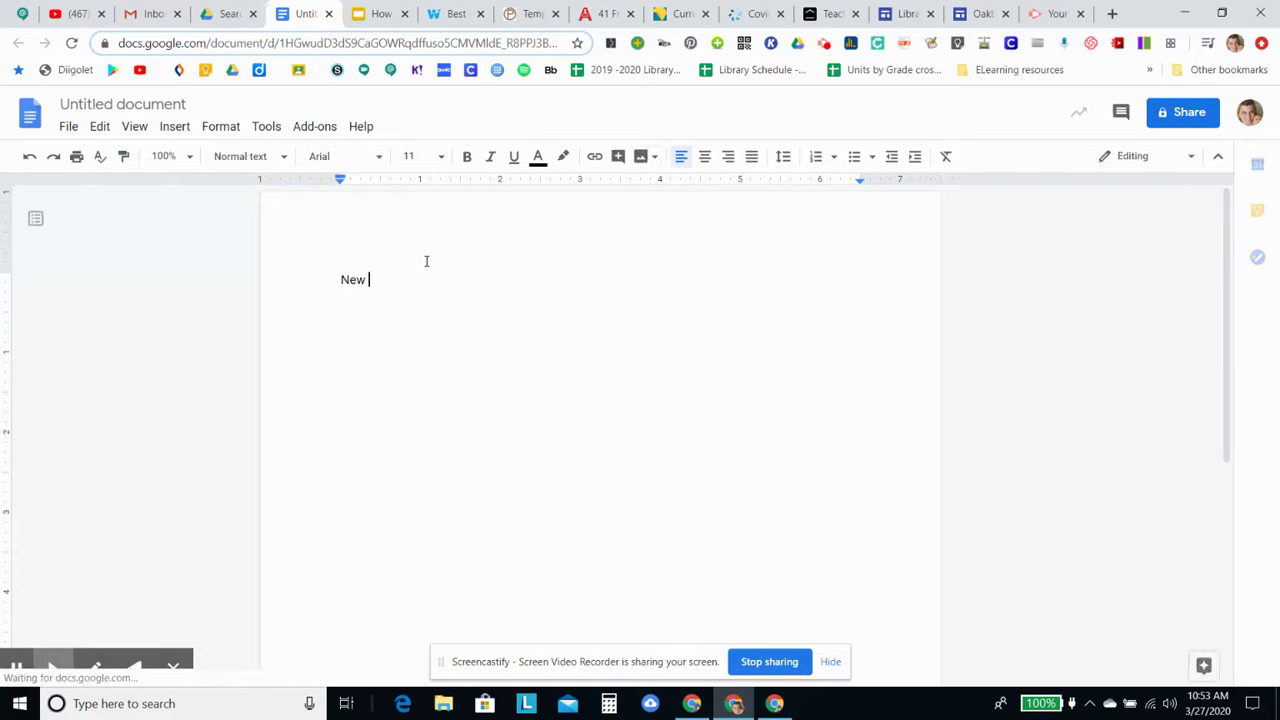
pyautogui.write('Google Doc')
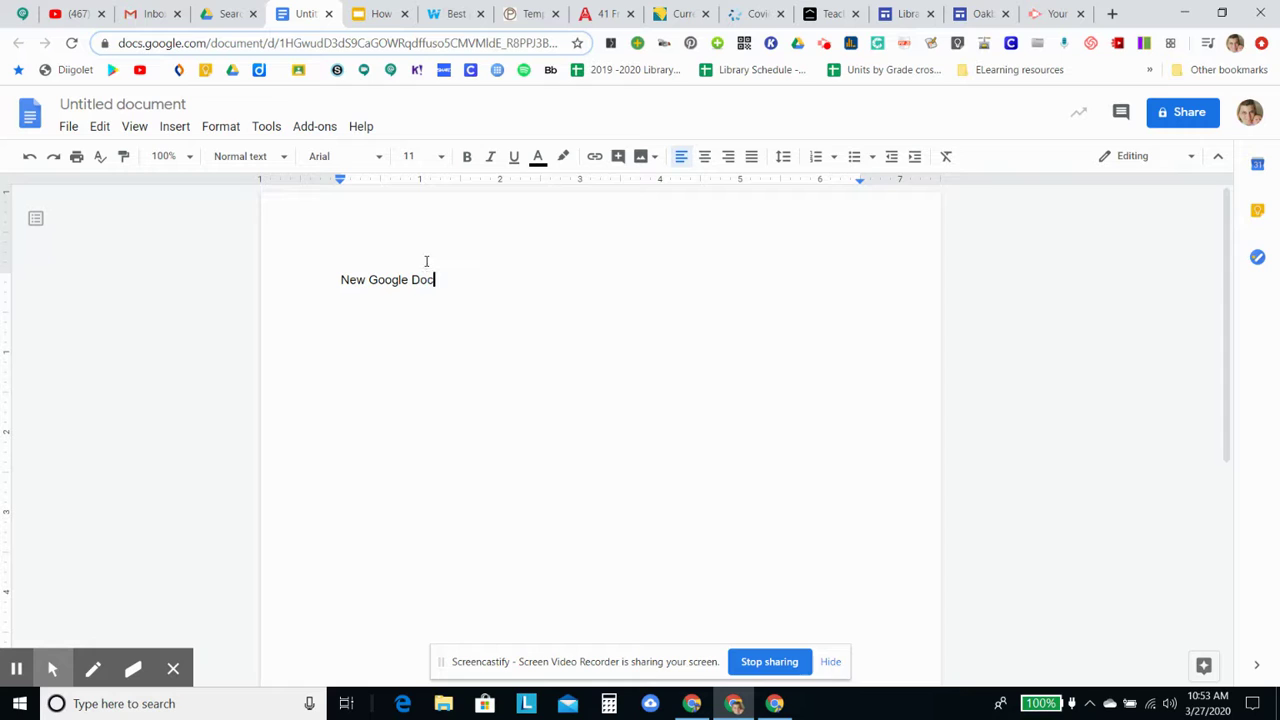
pyautogui.moveTo(339, 280); pyautogui.dragTo(435, 289)
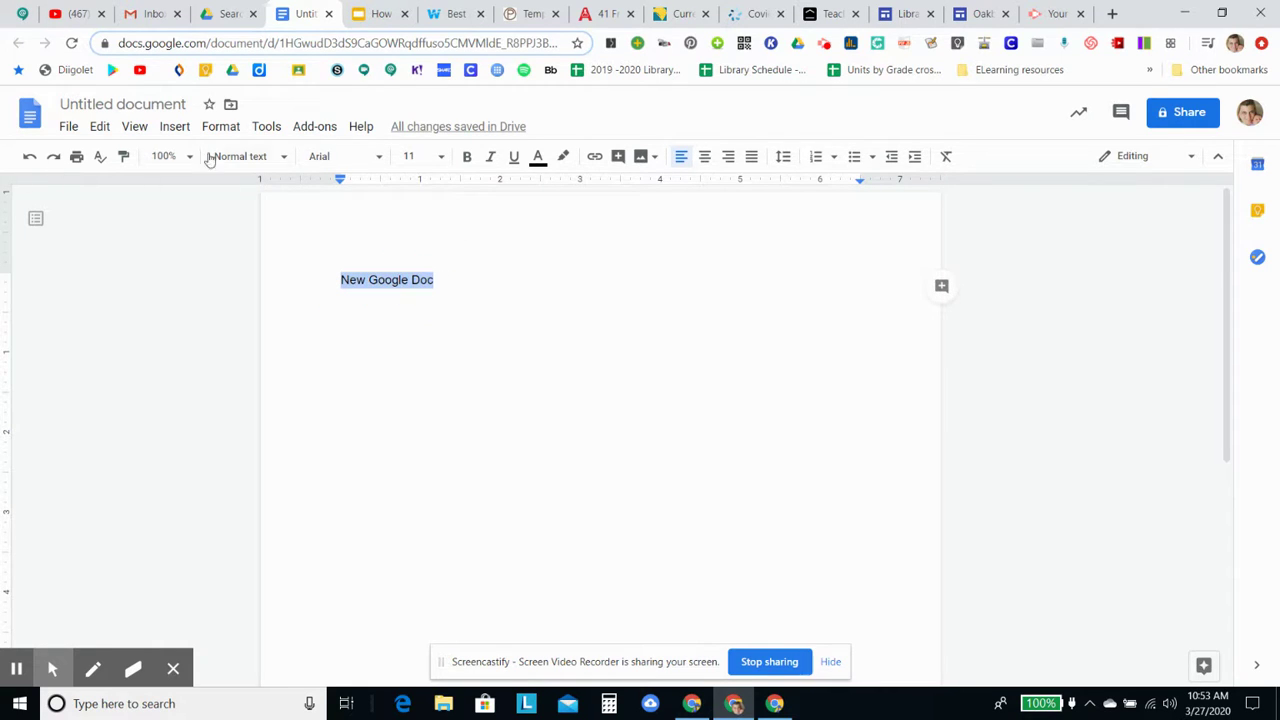
pyautogui.click(466, 160)
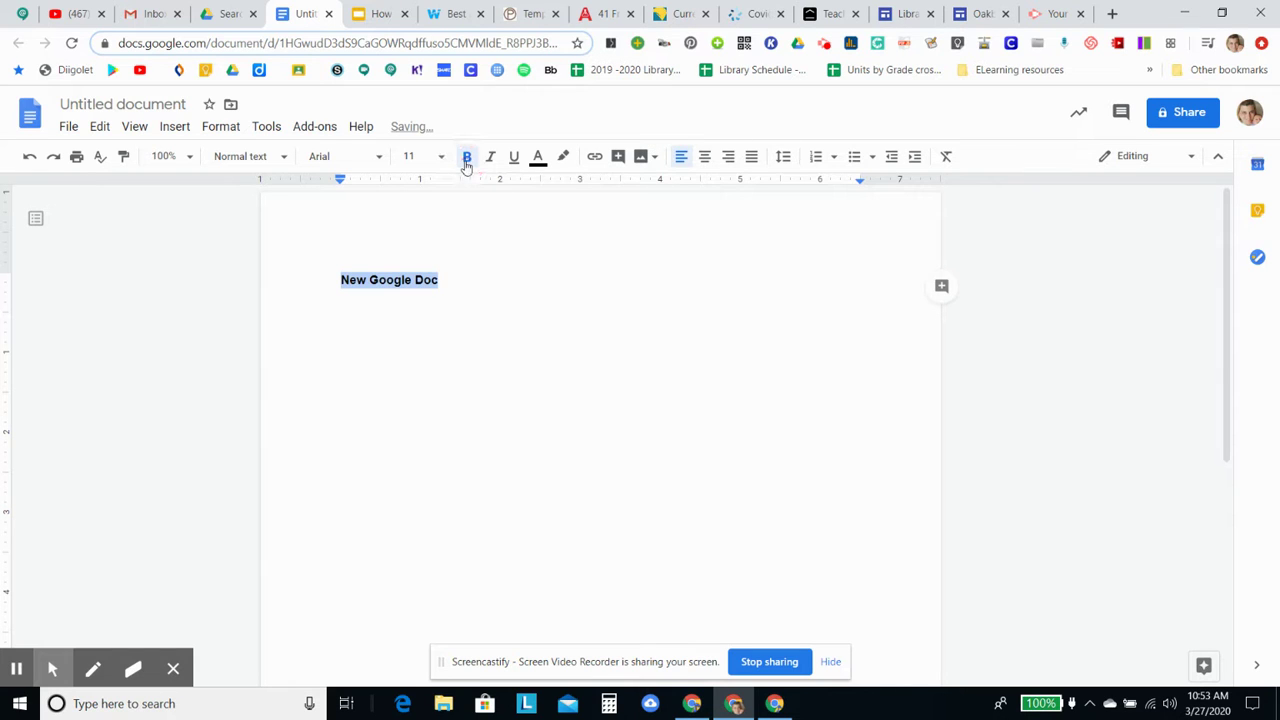
pyautogui.click(420, 157)
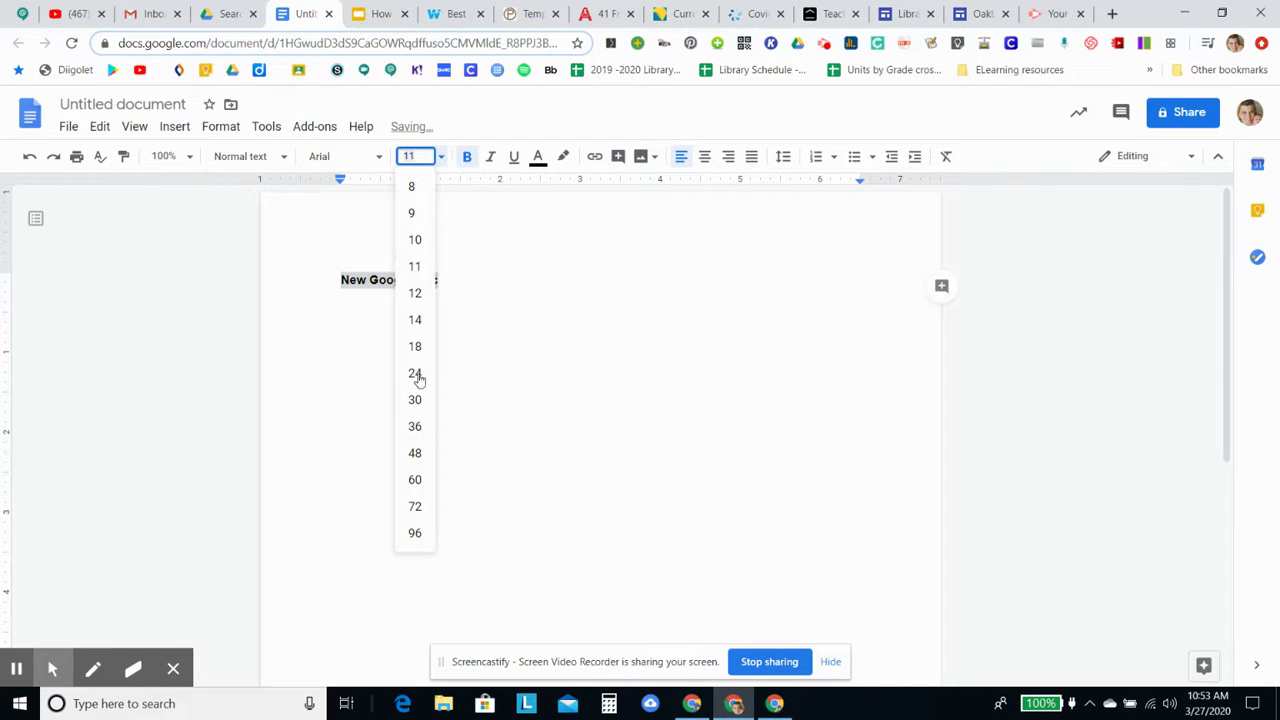
pyautogui.click(430, 422)
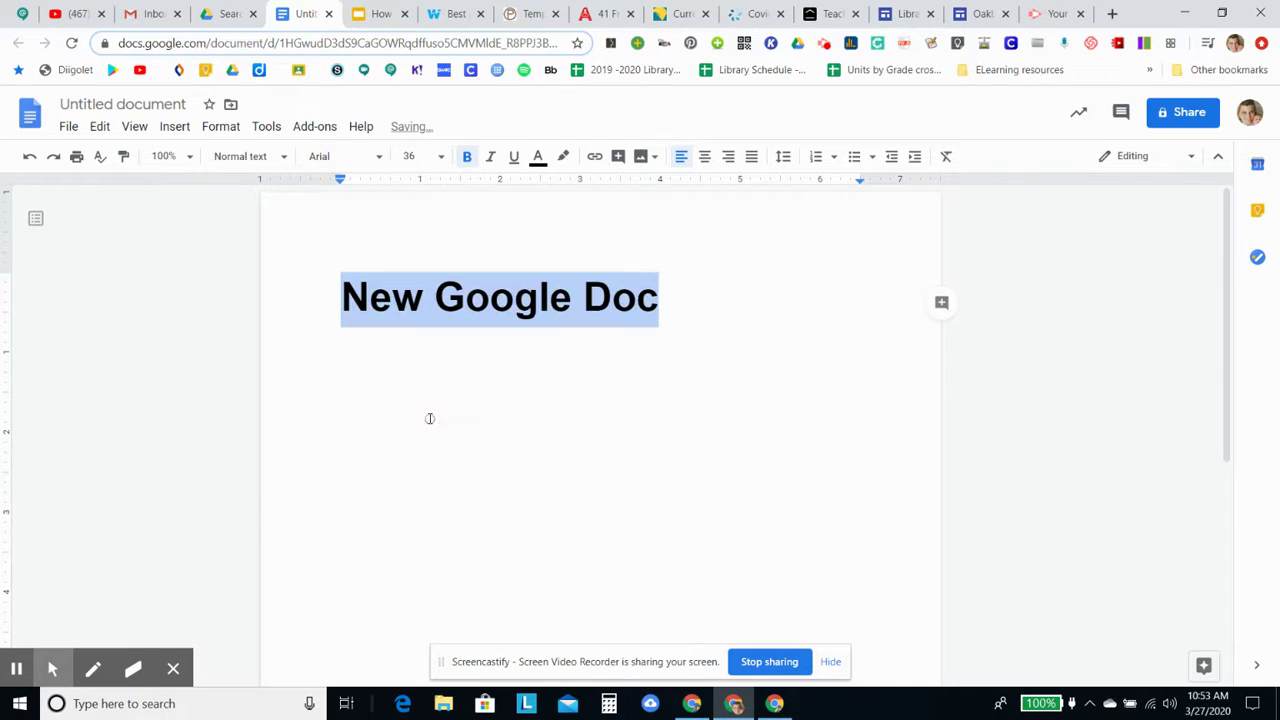
# Change the title's font to Bubblegum.
pyautogui.click(377, 157)
pyautogui.click(367, 257)
pyautogui.click(365, 253)
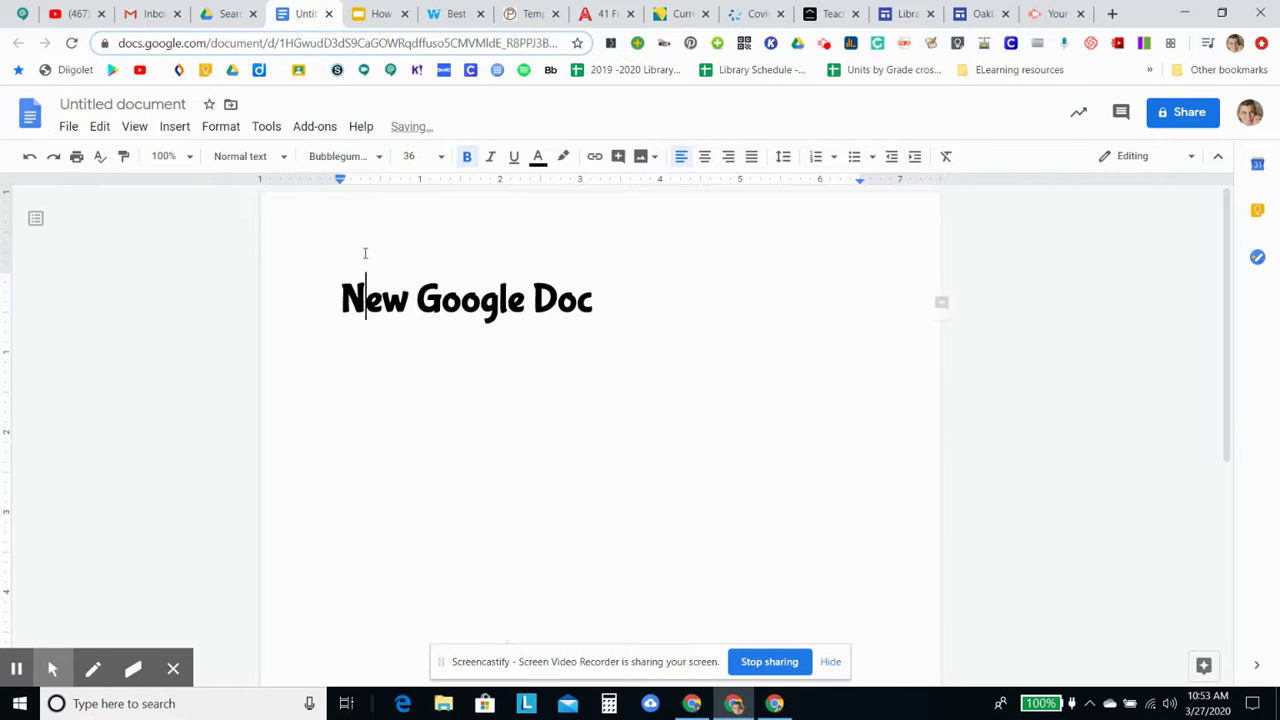
# Try right and left alignment on the title, settle on centered, and add two new lines beneath it.
pyautogui.moveTo(342, 297); pyautogui.dragTo(603, 318)
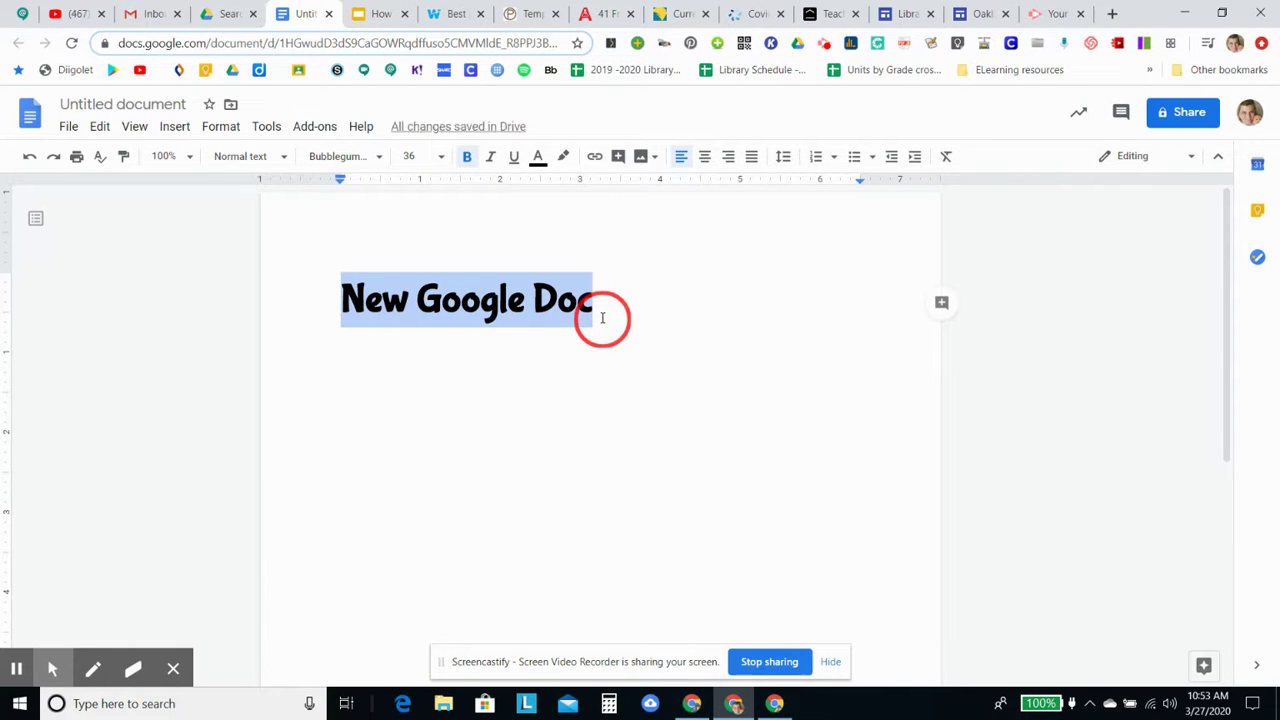
pyautogui.click(704, 158)
pyautogui.click(727, 160)
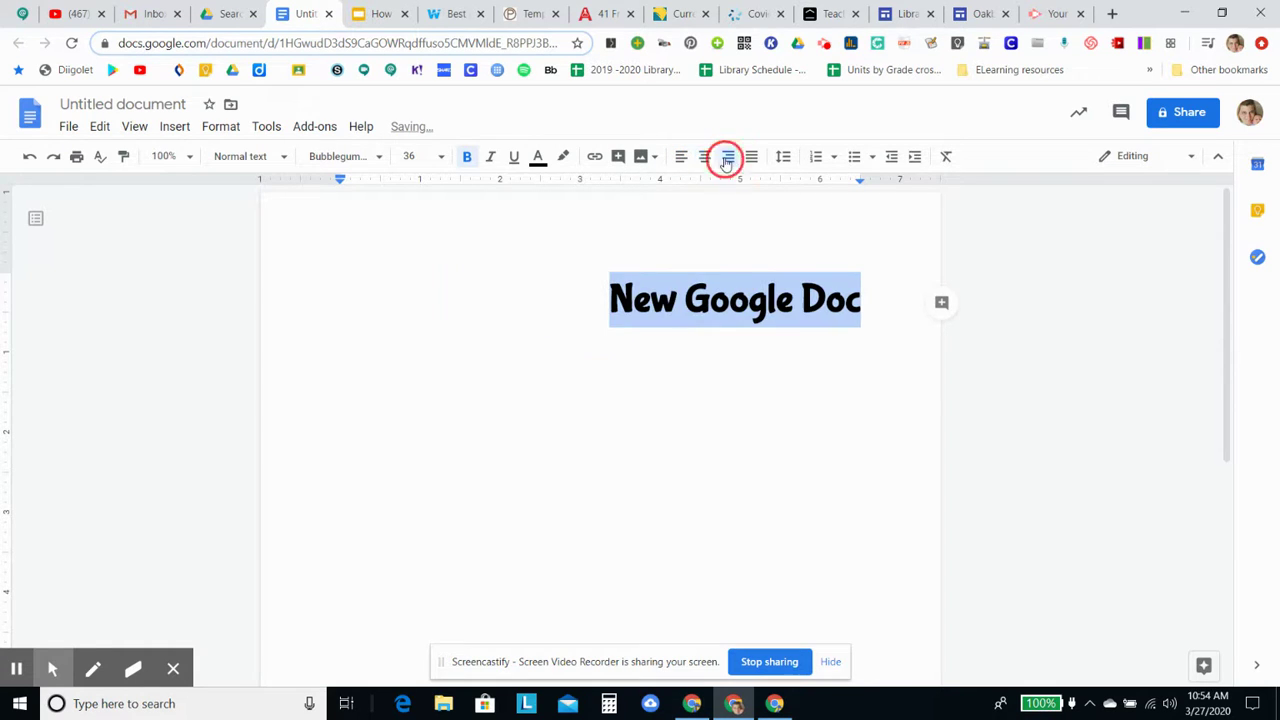
pyautogui.click(681, 157)
pyautogui.click(704, 158)
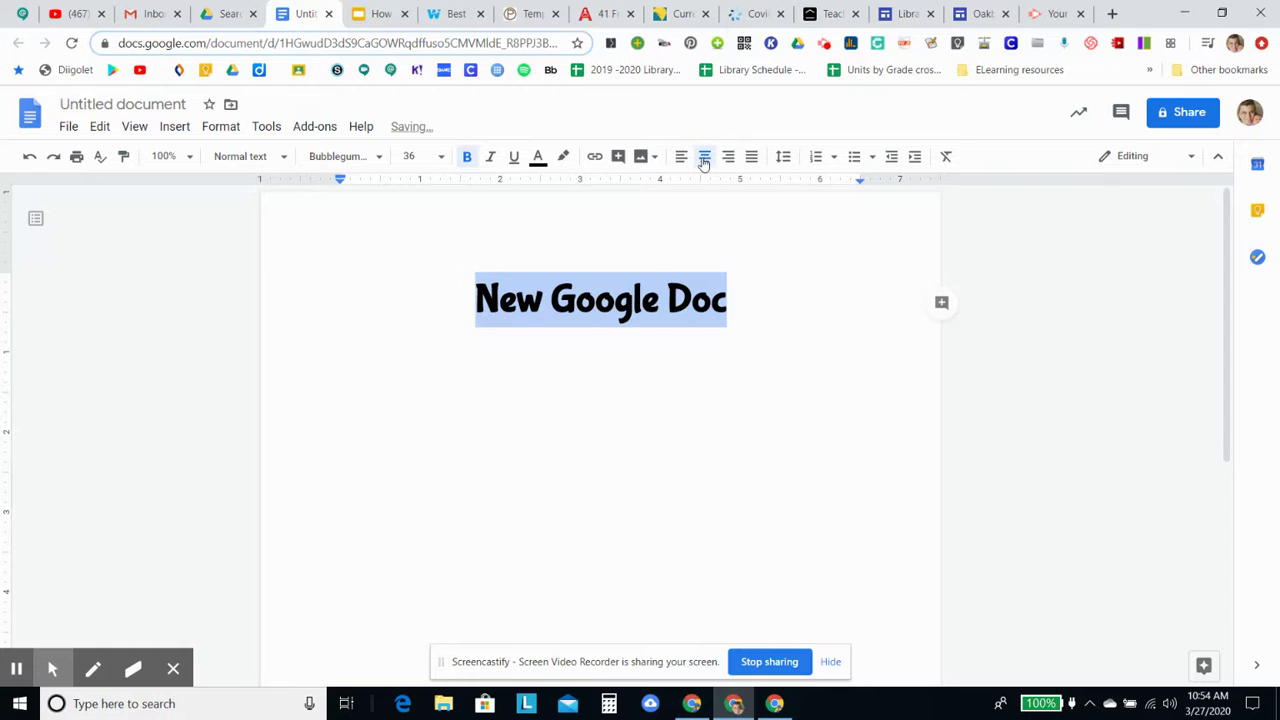
pyautogui.click(734, 287)
pyautogui.press('Return')
pyautogui.press('Return')
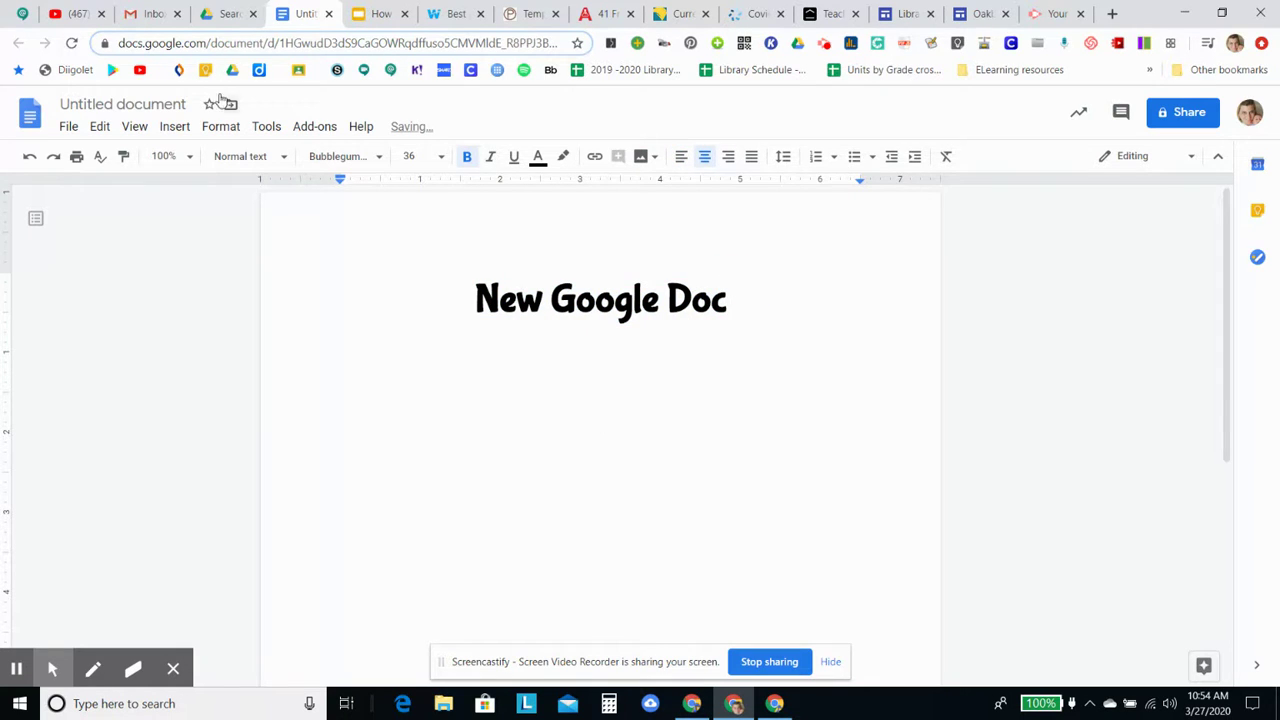
# Rename the document as "Practice Doc".
pyautogui.click(122, 105)
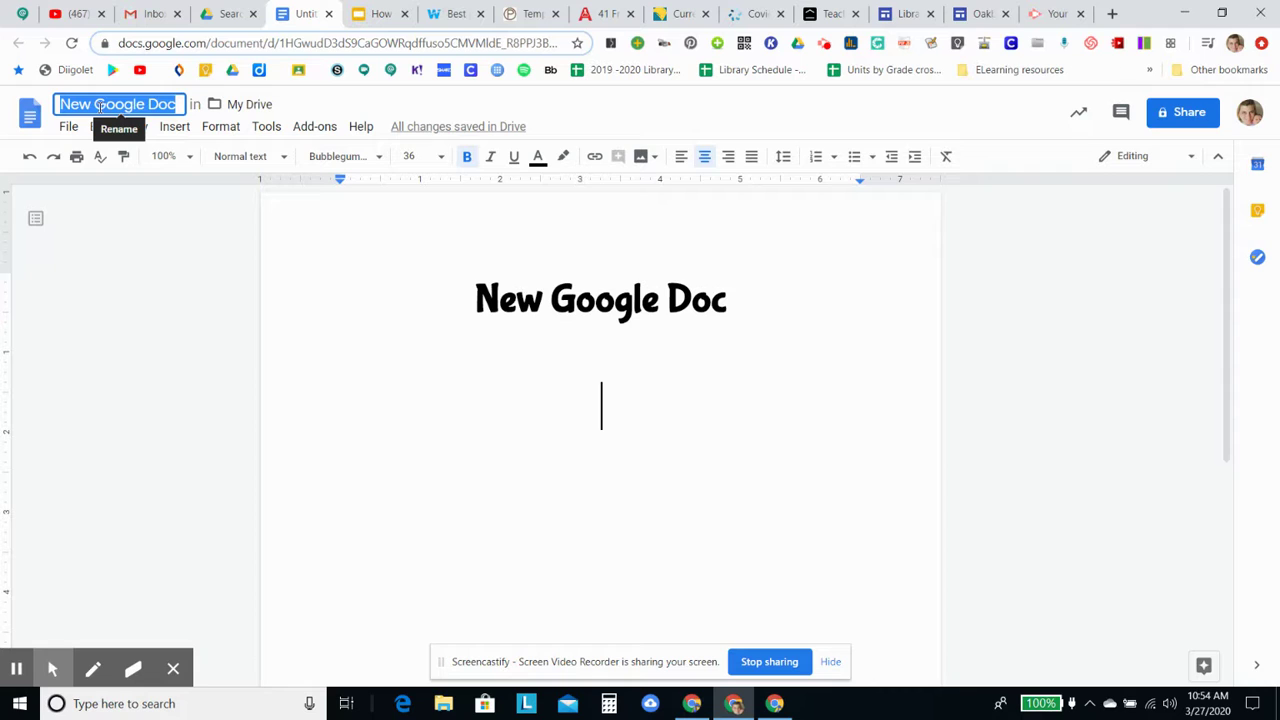
pyautogui.press('BackSpace')
pyautogui.click(100, 110)
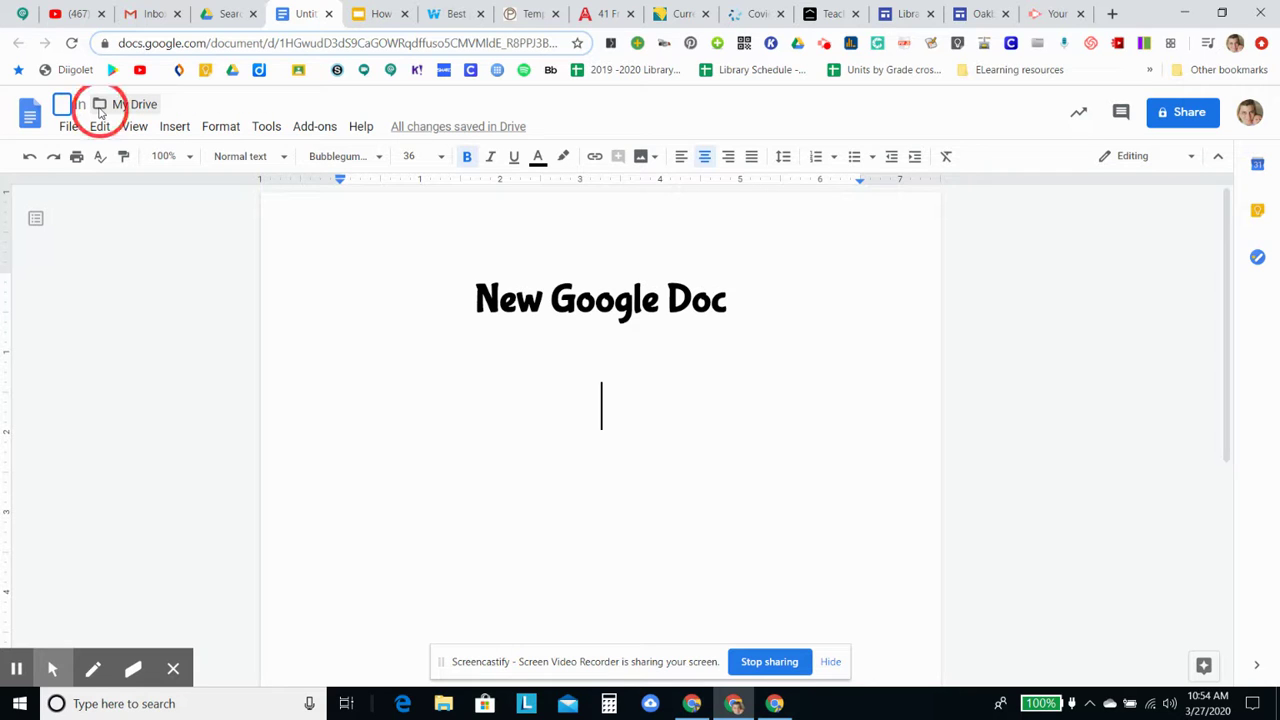
pyautogui.write('Pracit')
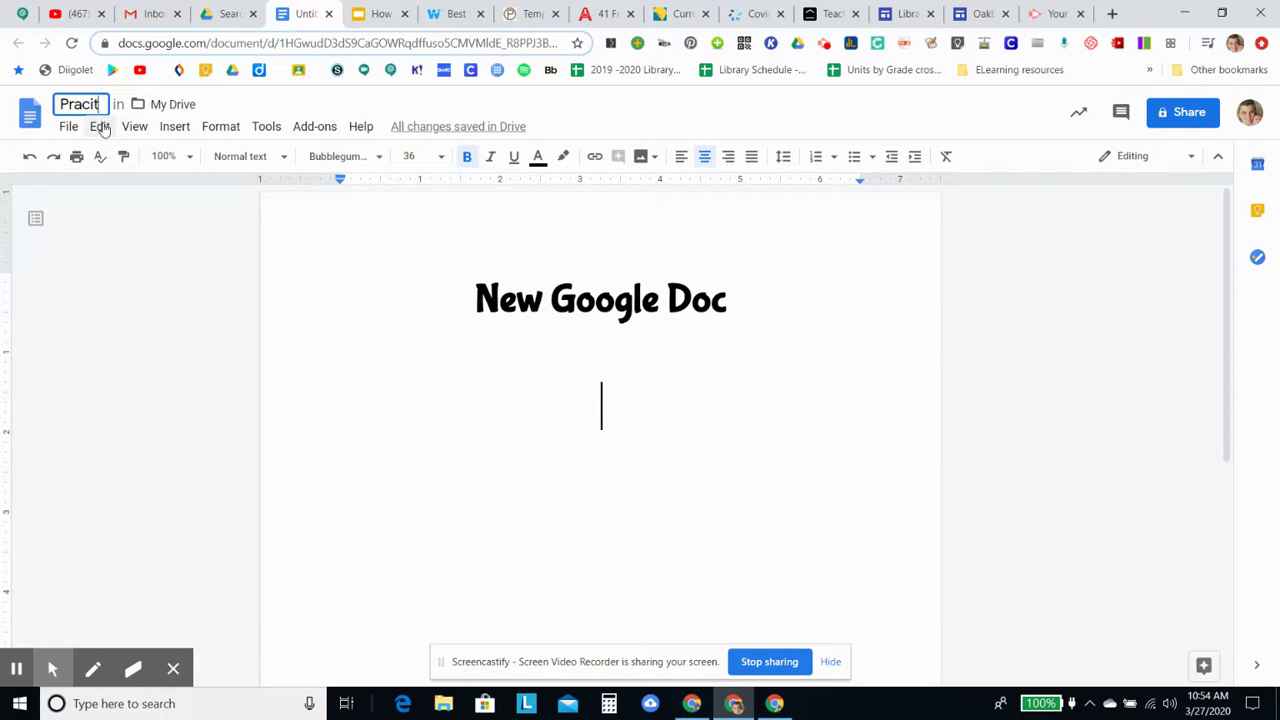
pyautogui.press('BackSpace')
pyautogui.press('BackSpace')
pyautogui.write('tice')
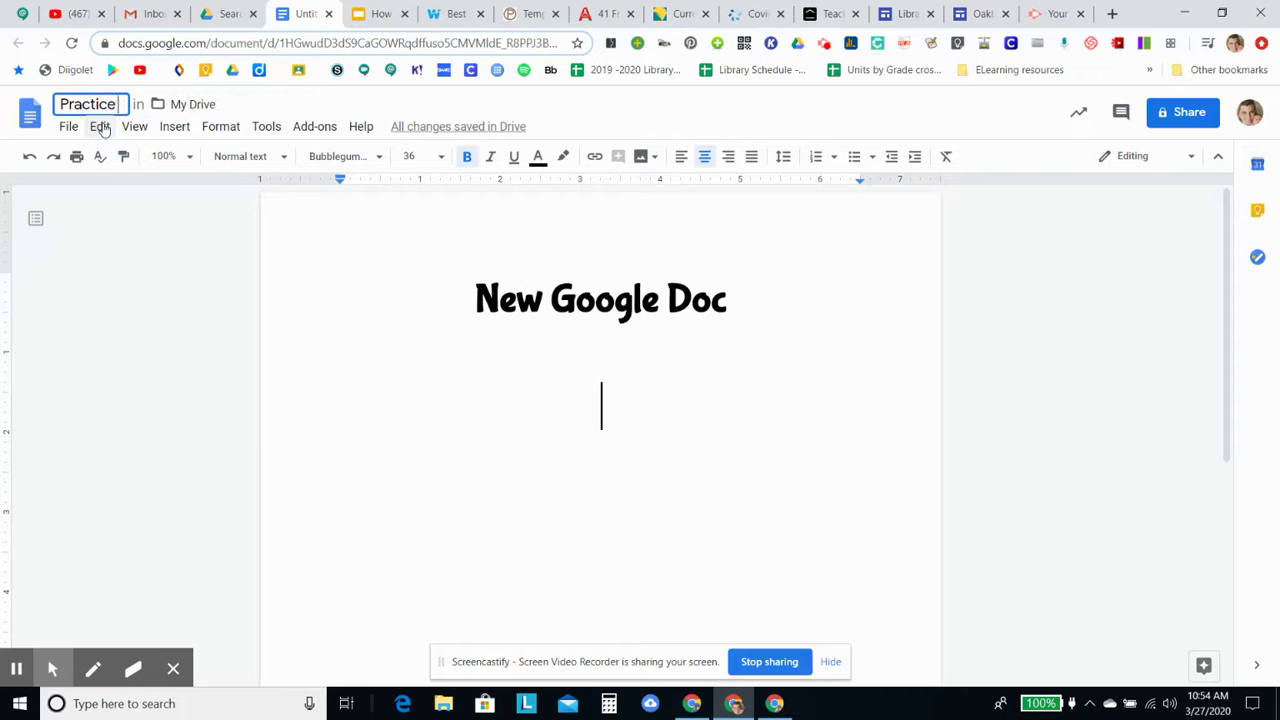
pyautogui.write(' Doc')
pyautogui.click(380, 337)
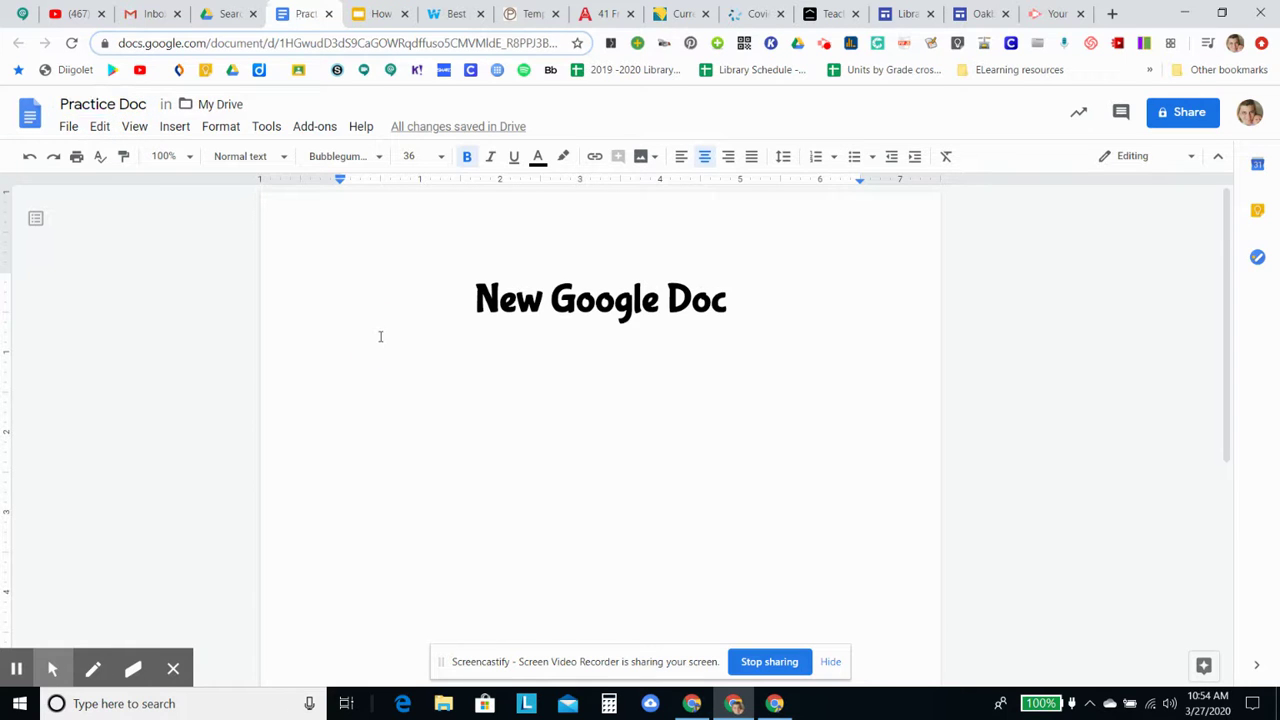
# View the slide on using the toolbar buttons in the "How to make a Google Doc" presentation, and return to the Practice Doc.
pyautogui.click(380, 18)
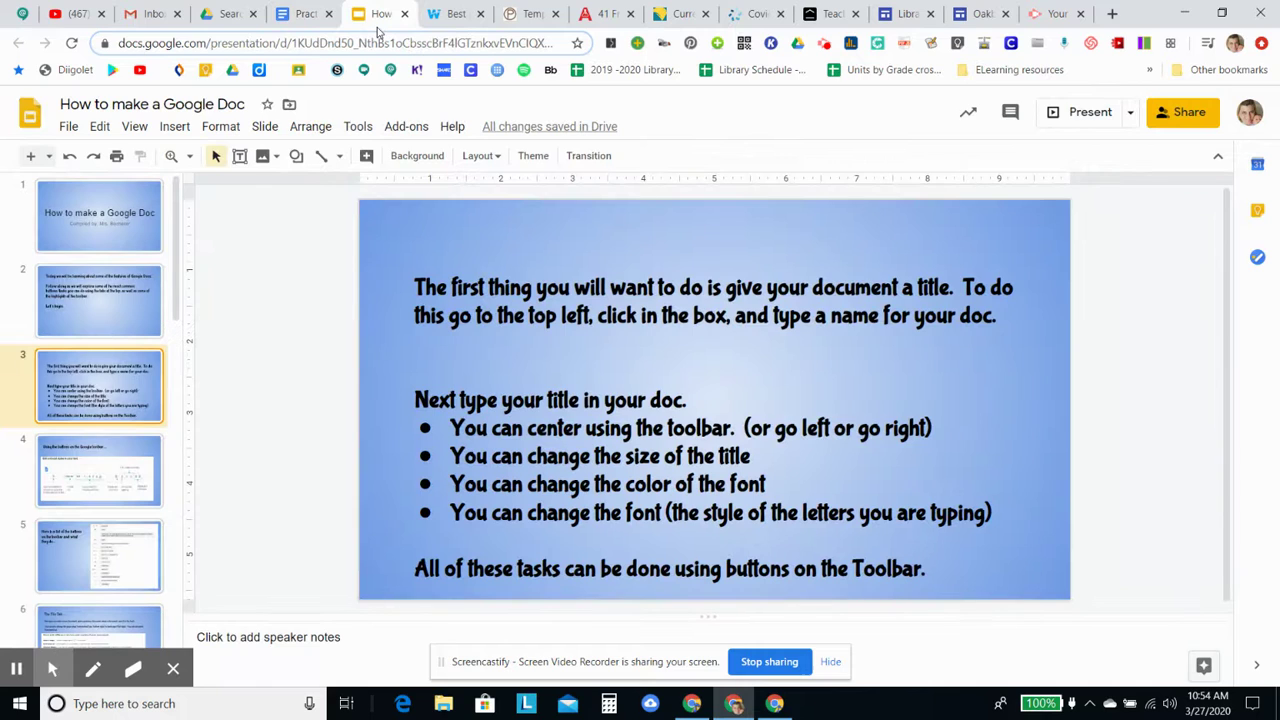
pyautogui.click(83, 472)
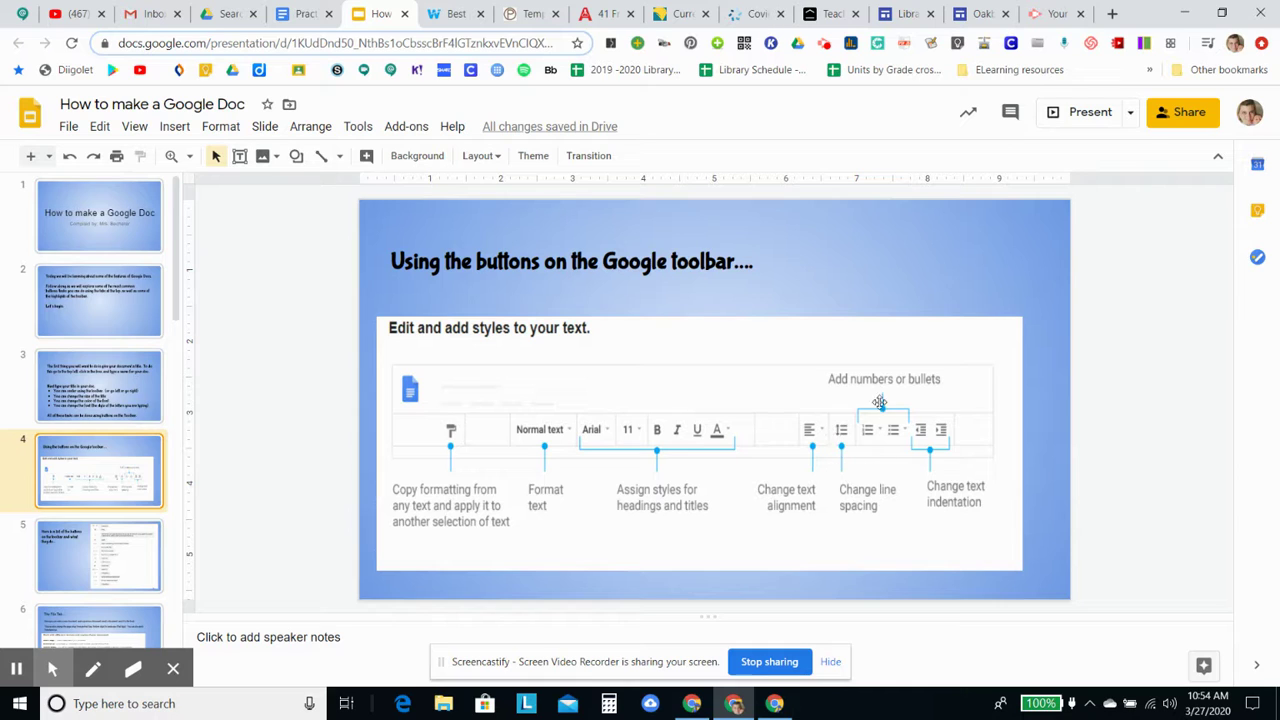
pyautogui.click(300, 14)
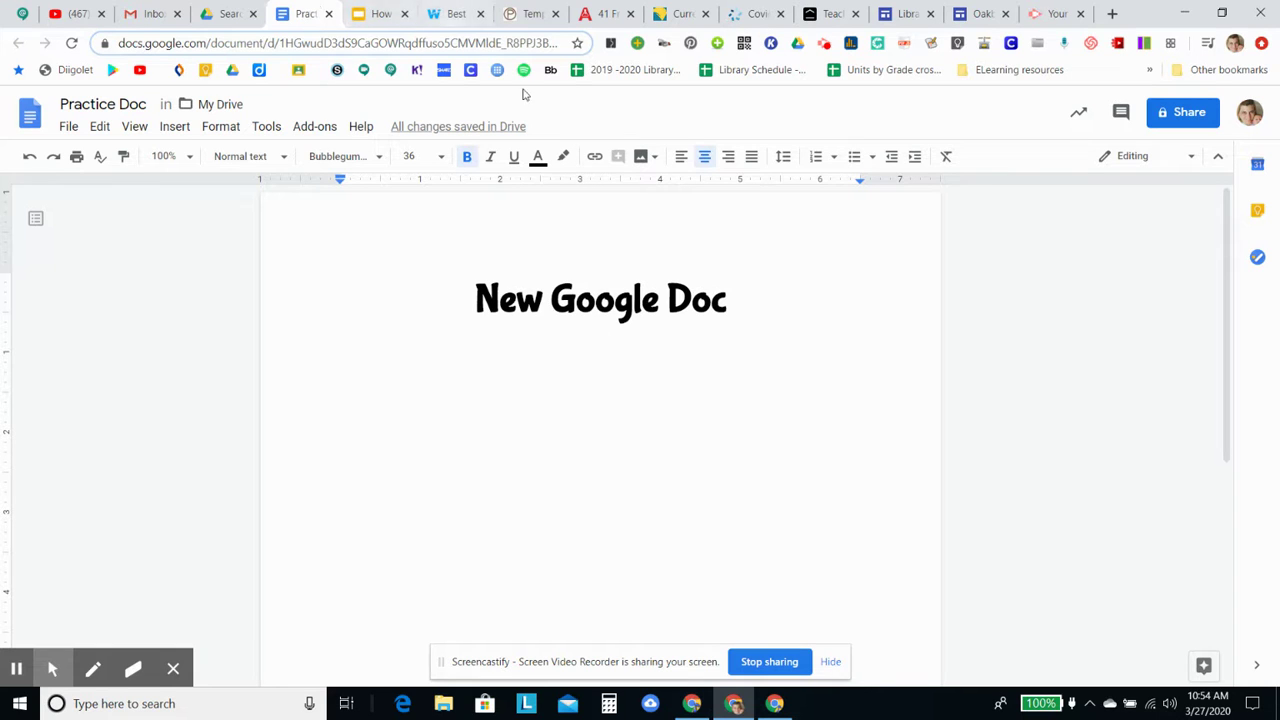
# Add a left-aligned bulleted list below the title with "Step 1", "Step 2" and an empty item, and convert it to a numbered list.
pyautogui.click(681, 163)
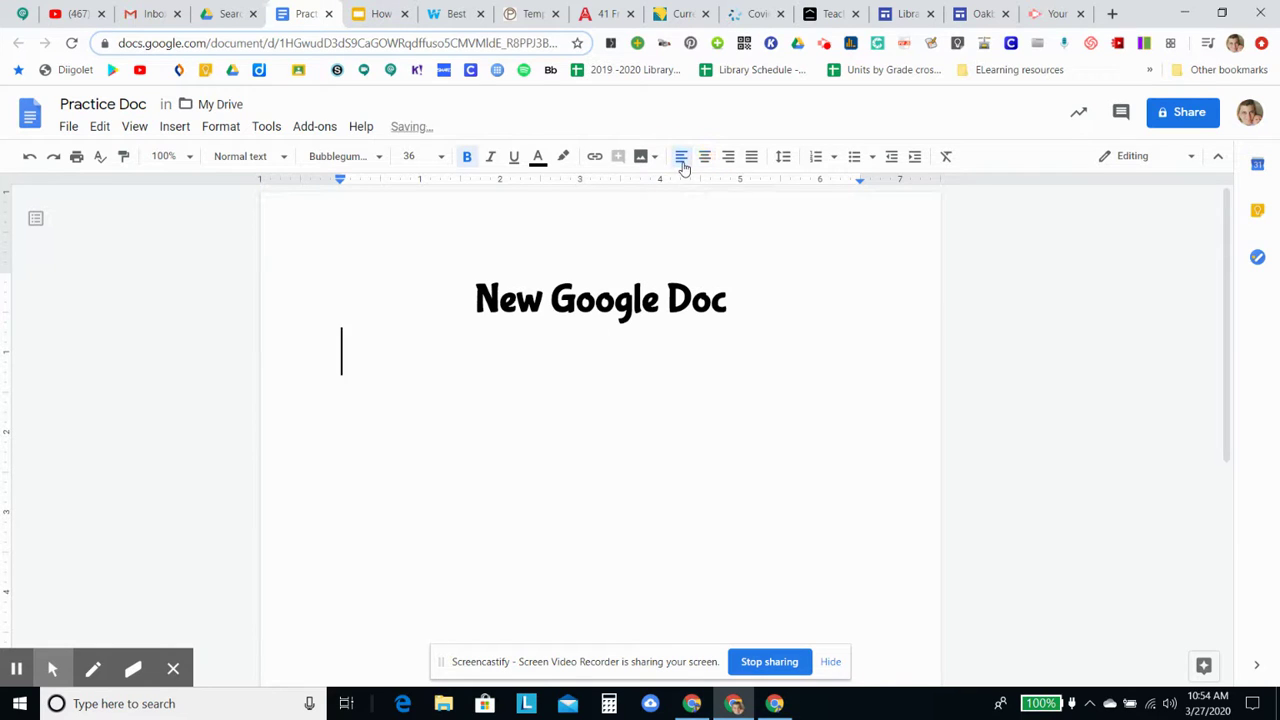
pyautogui.click(856, 165)
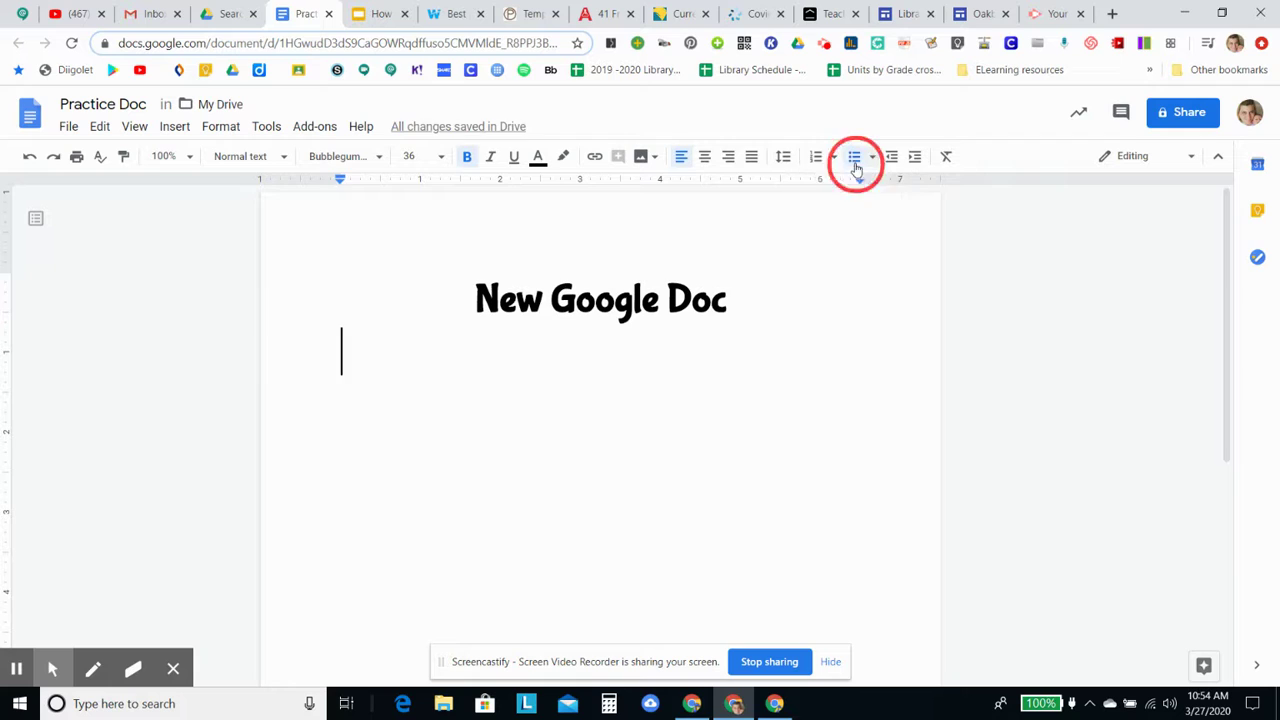
pyautogui.write('Step 1')
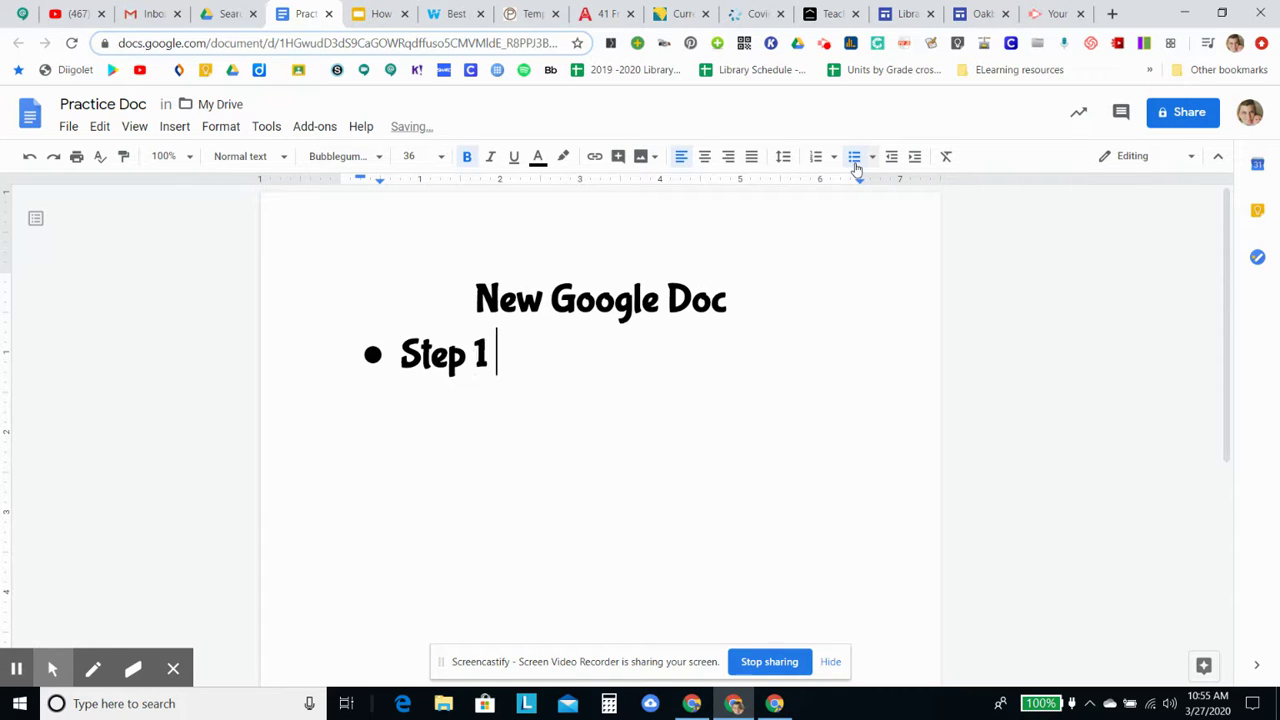
pyautogui.press('Return')
pyautogui.write('Step 3')
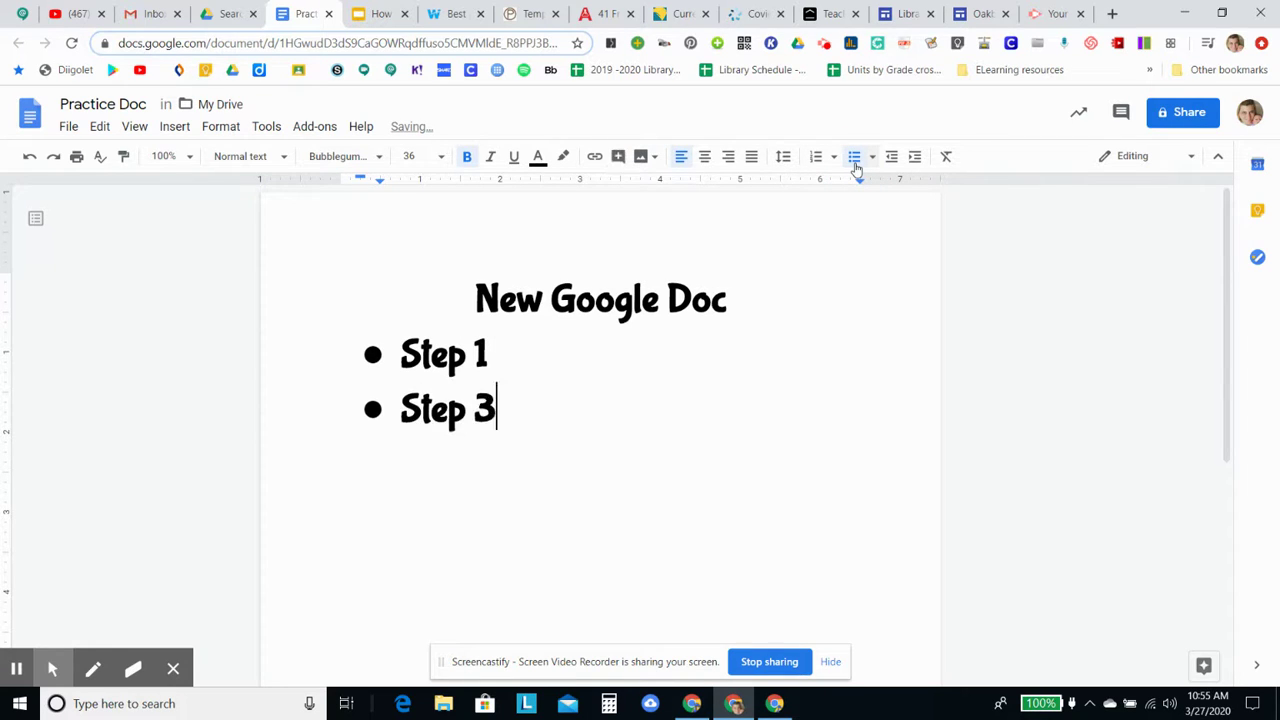
pyautogui.press('BackSpace')
pyautogui.write('2')
pyautogui.press('Return')
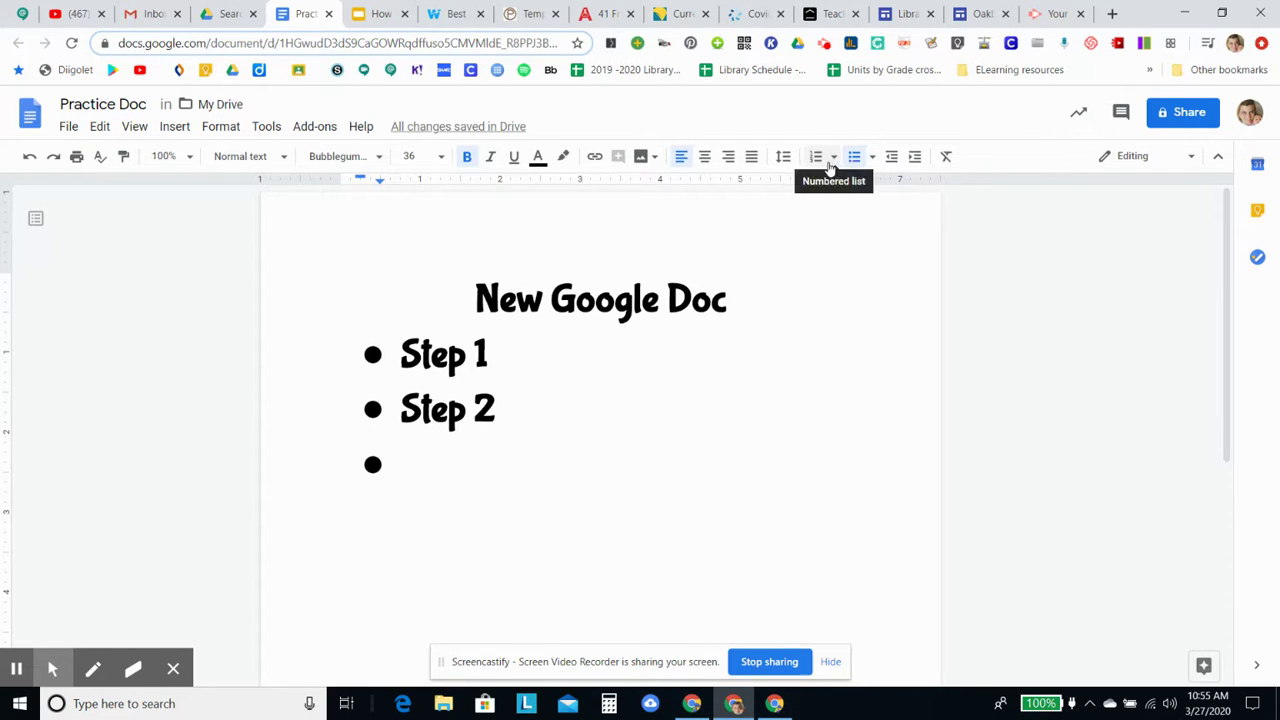
pyautogui.click(817, 158)
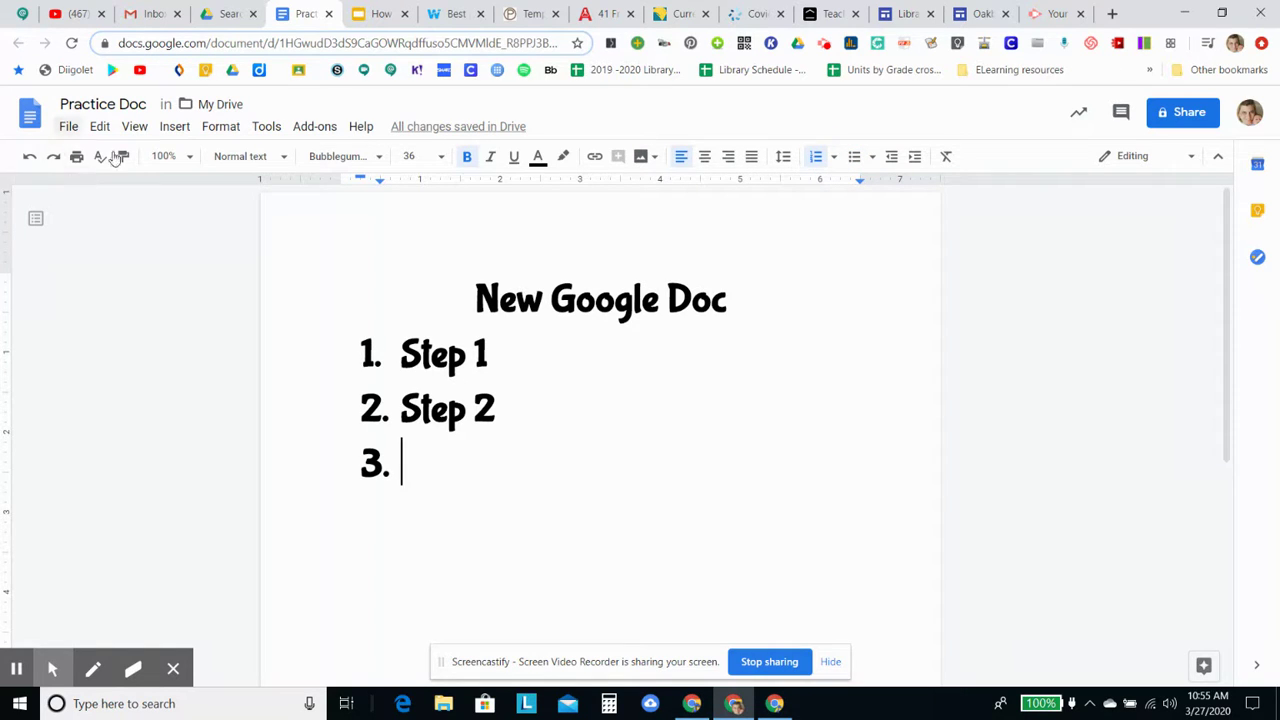
# View the toolbar button list and File menu highlights slides in the "How to make a Google Doc" presentation, and return to the Practice Doc.
pyautogui.click(380, 14)
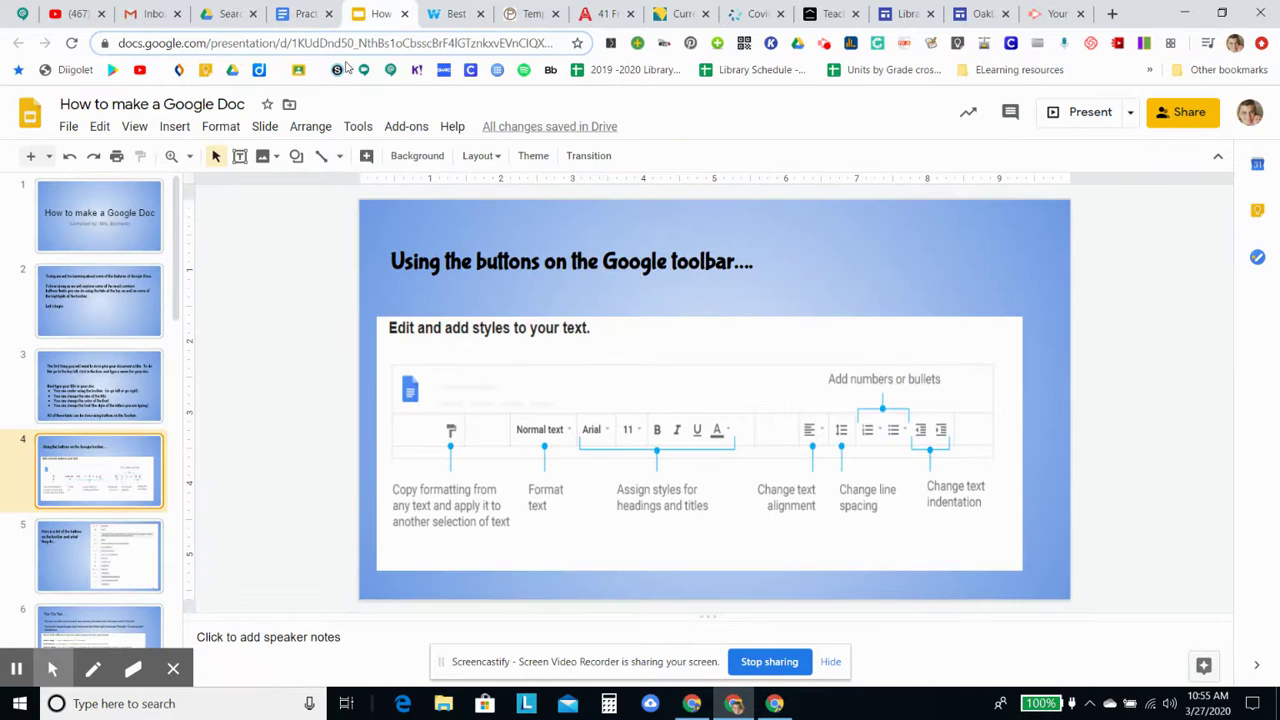
pyautogui.click(72, 571)
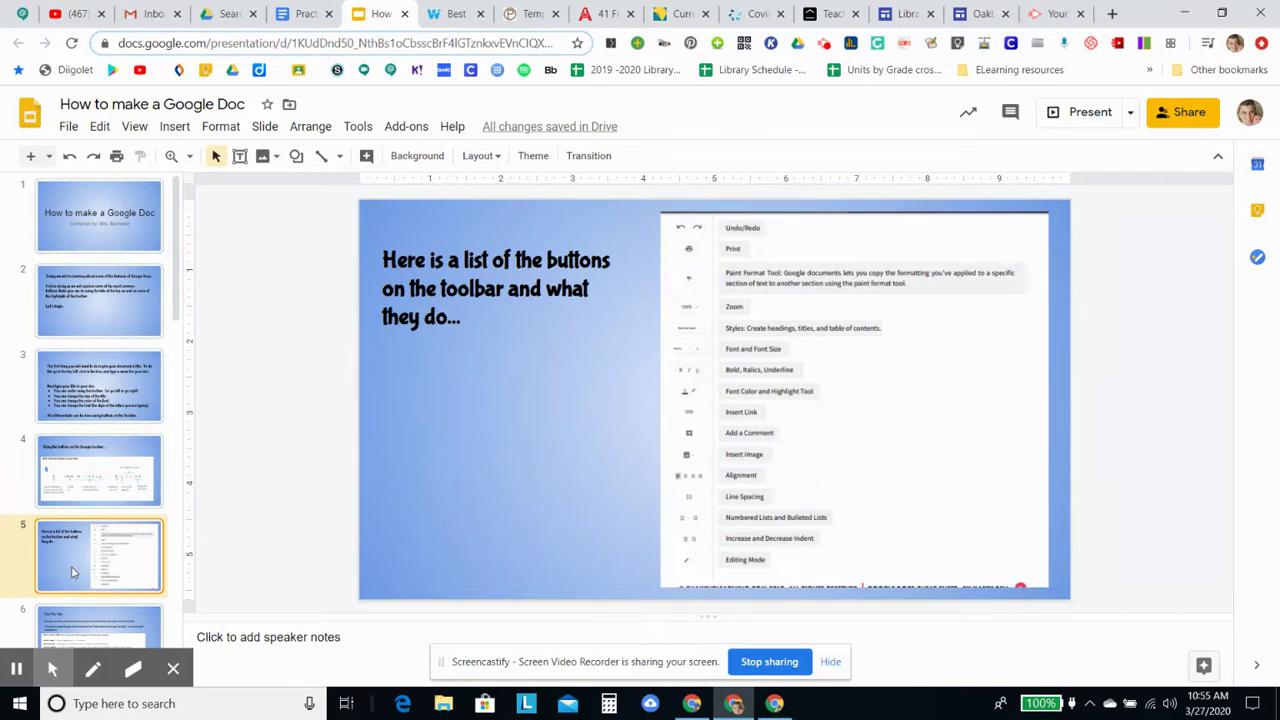
pyautogui.moveTo(176, 297); pyautogui.dragTo(189, 400)
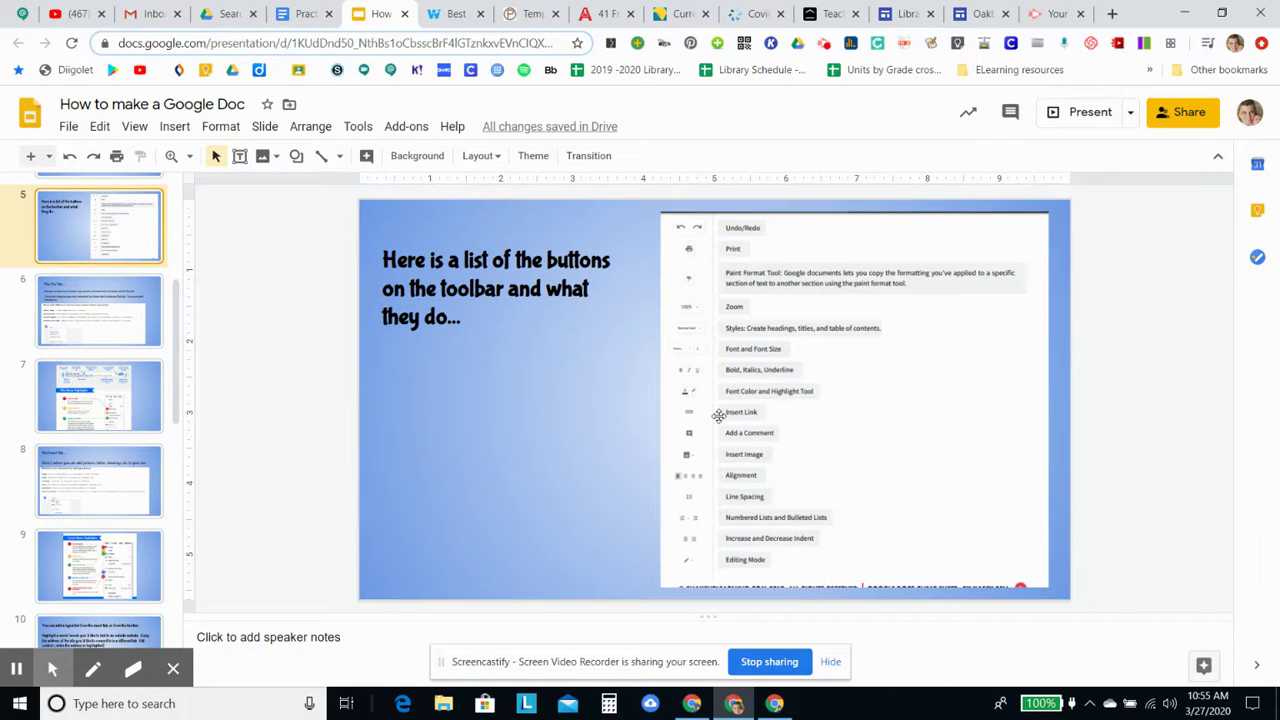
pyautogui.click(75, 402)
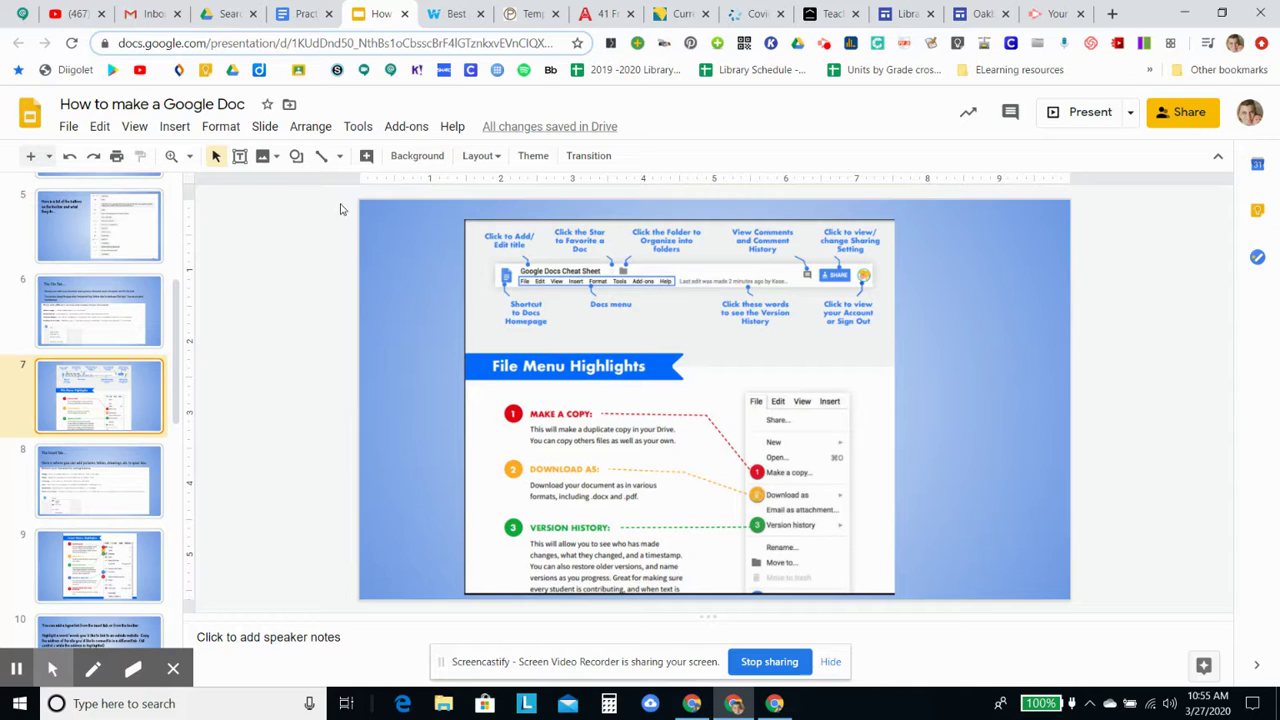
pyautogui.click(303, 13)
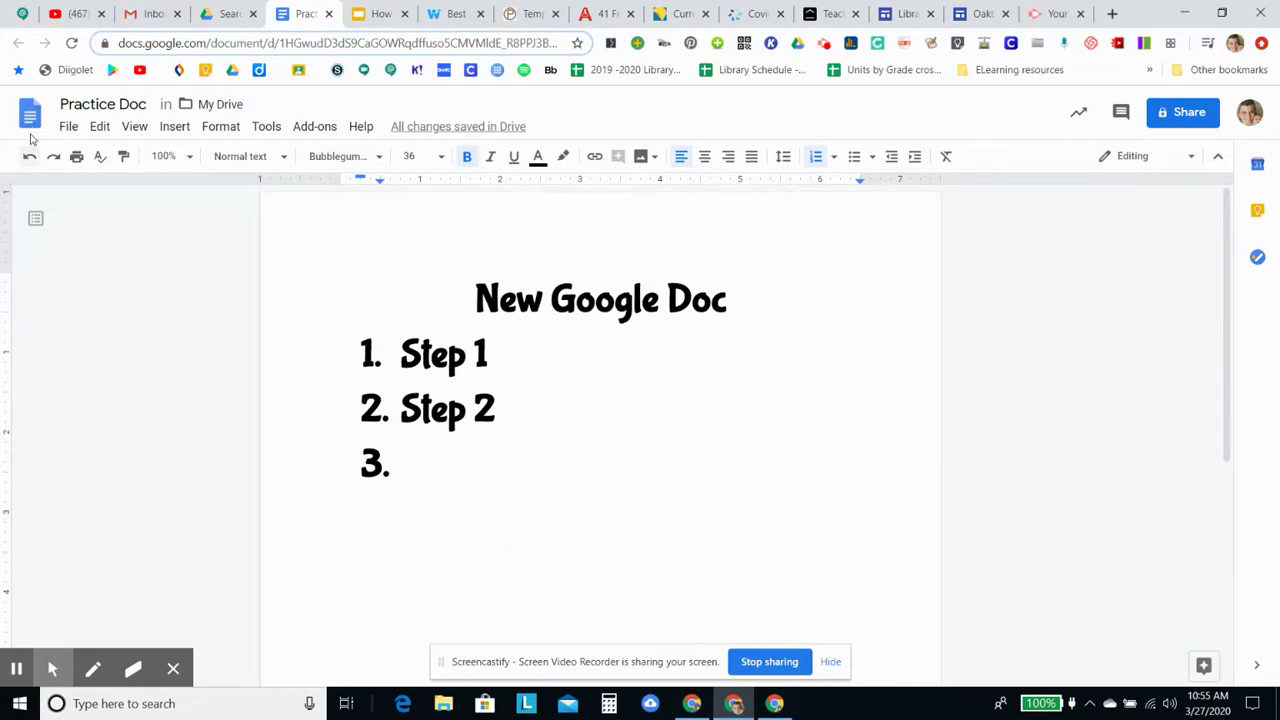
# Set the document's page orientation to Landscape in the page setup.
pyautogui.click(68, 127)
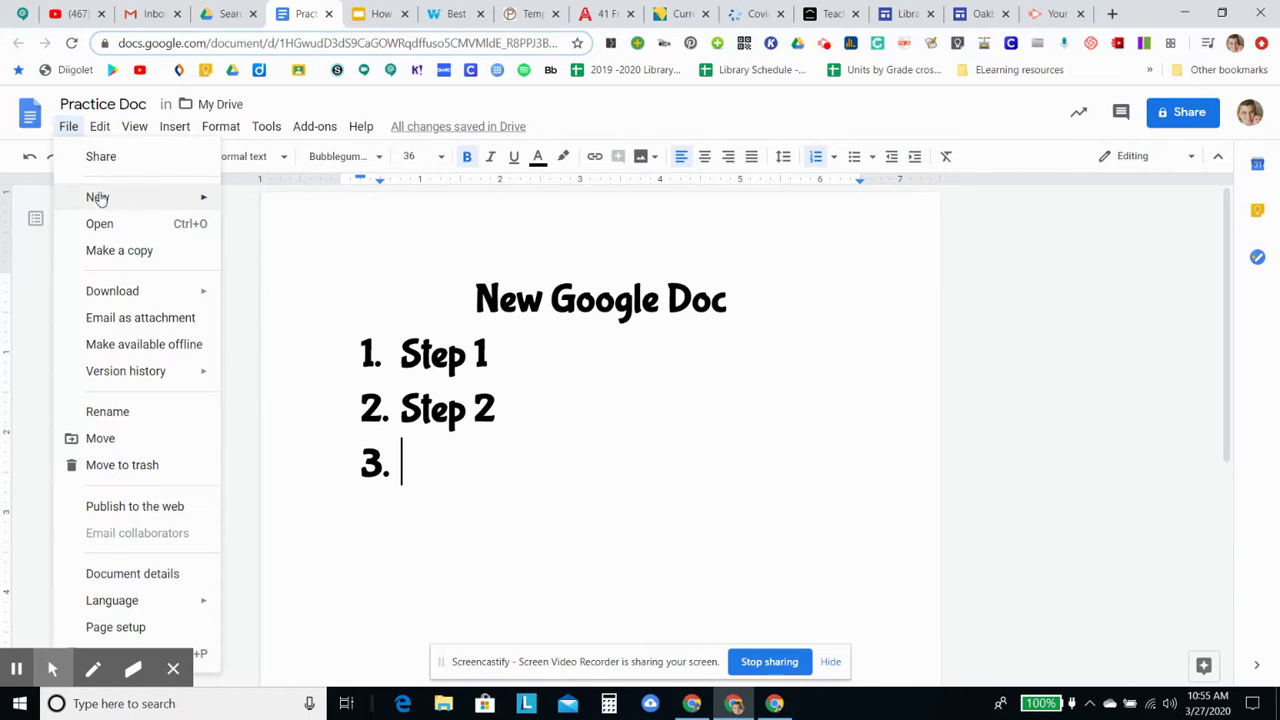
pyautogui.moveTo(98, 198)
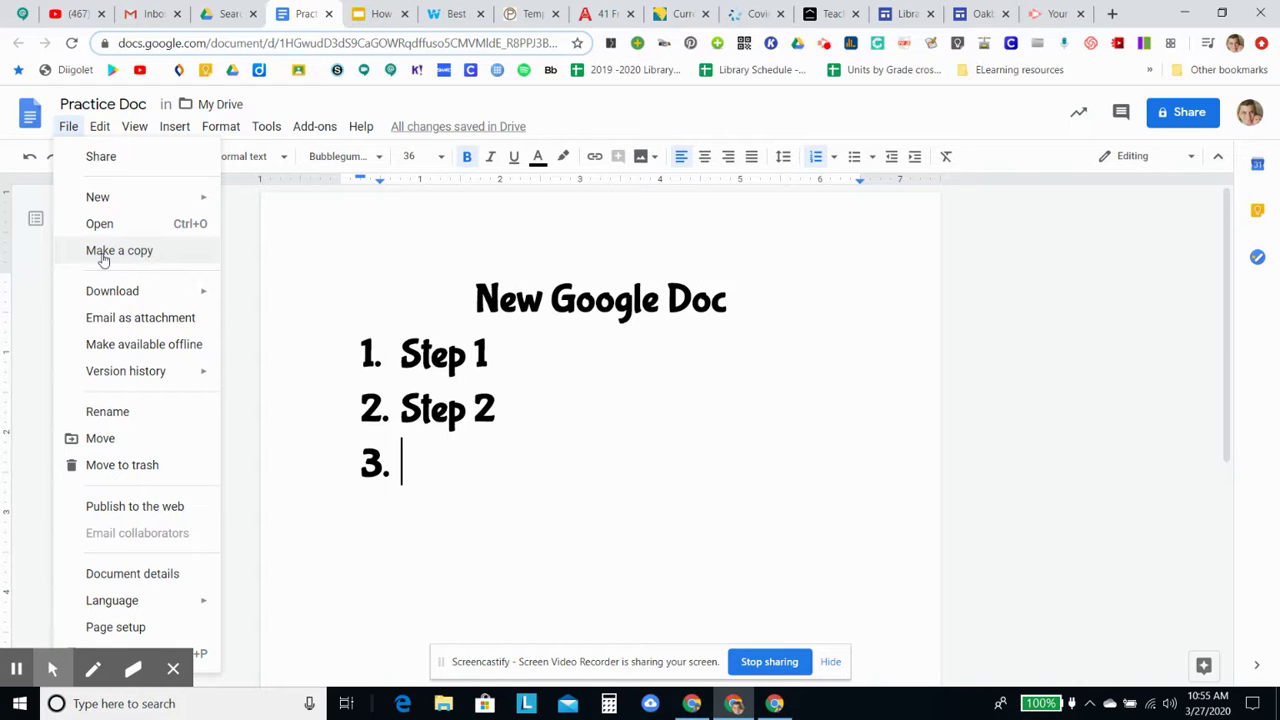
pyautogui.moveTo(110, 300)
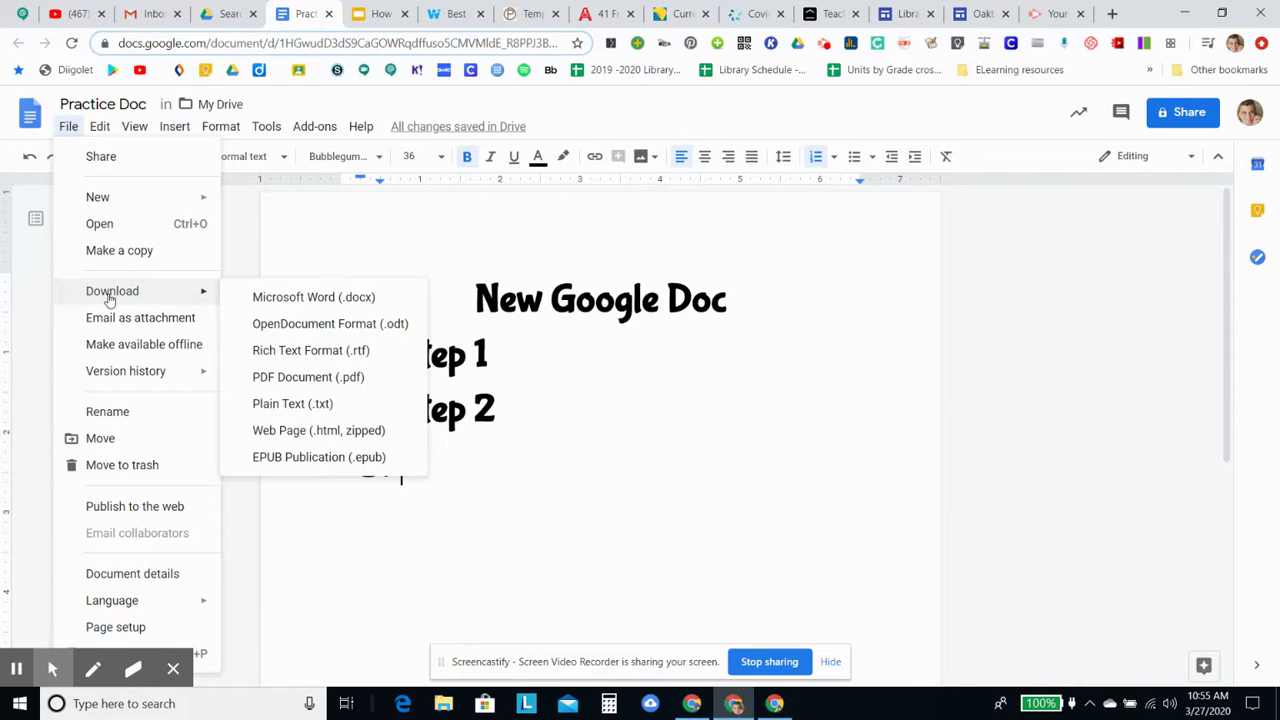
pyautogui.click(133, 628)
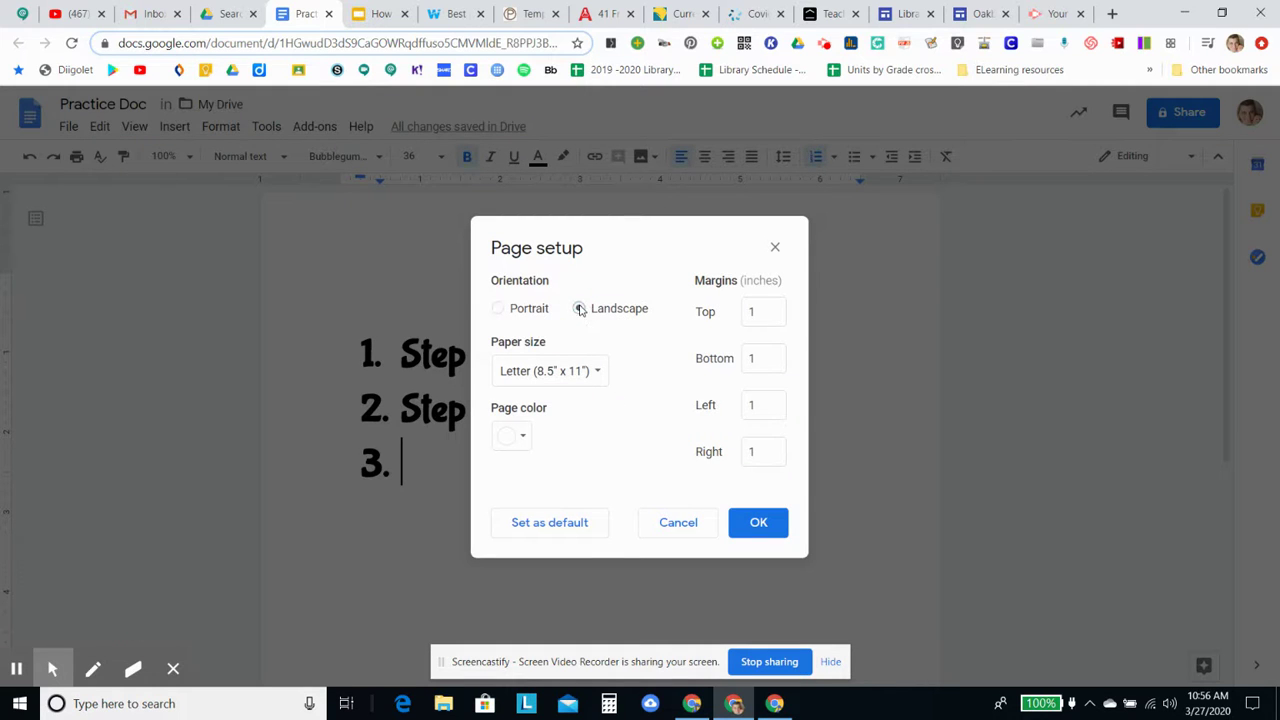
pyautogui.click(753, 518)
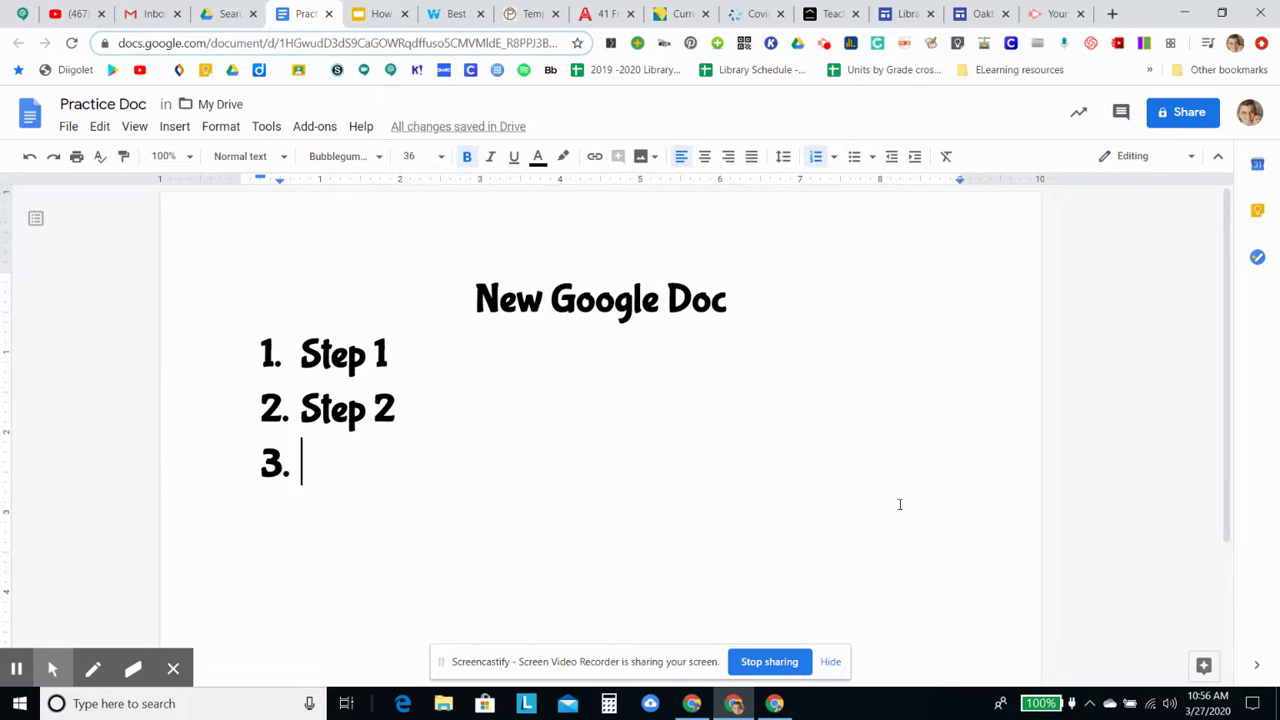
# Set the document's page orientation back to Portrait in the page setup.
pyautogui.click(70, 129)
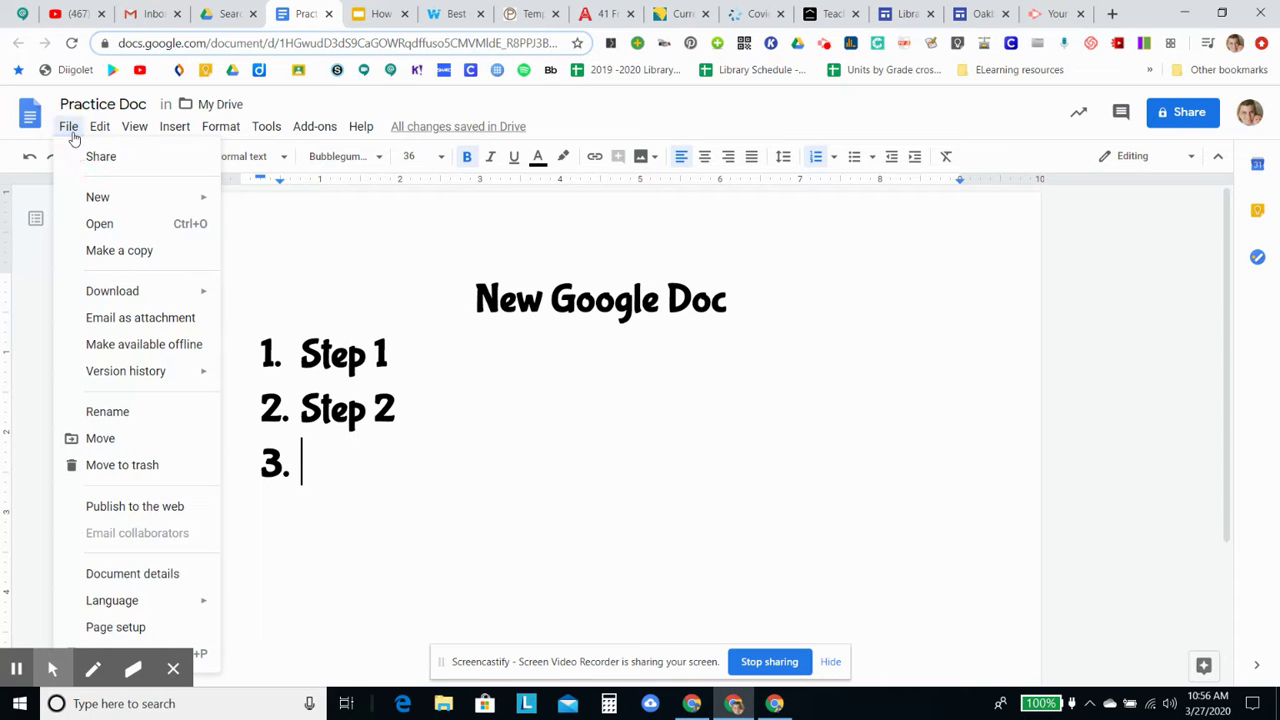
pyautogui.click(107, 627)
pyautogui.click(499, 313)
pyautogui.click(757, 530)
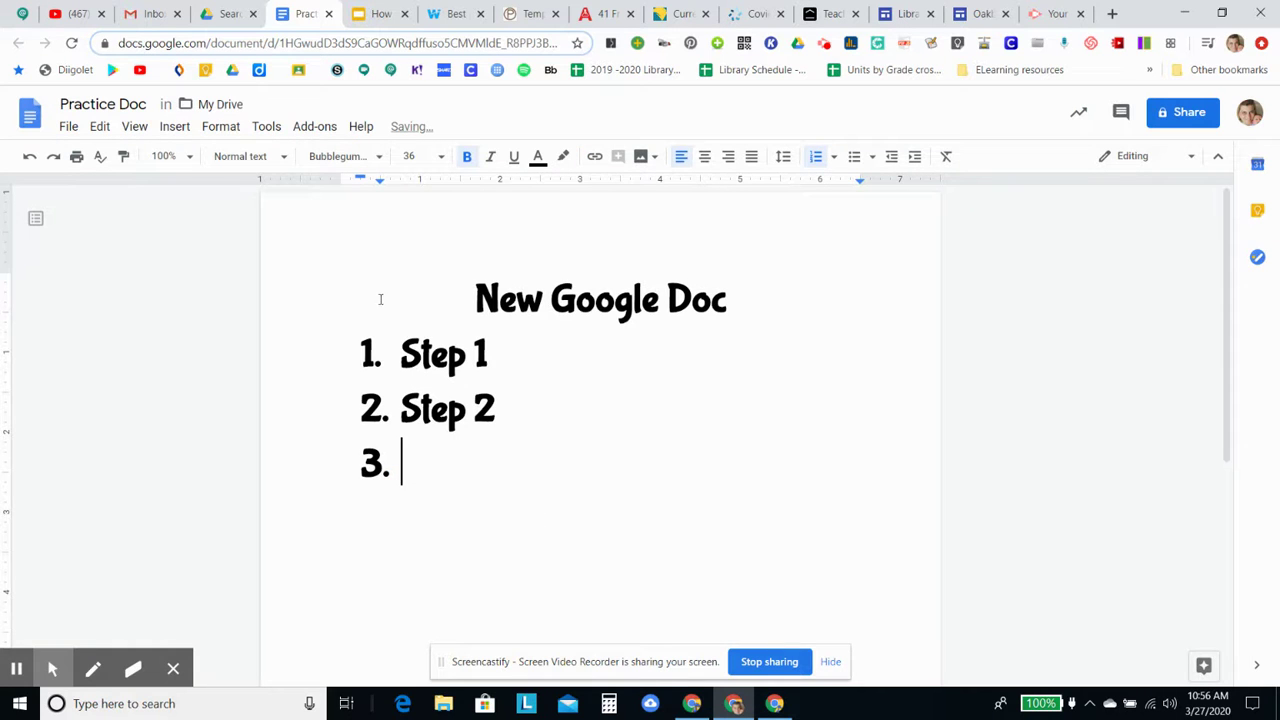
# View the Insert Tab slide in the "How to make a Google Doc" presentation, and return to the Practice Doc.
pyautogui.click(68, 127)
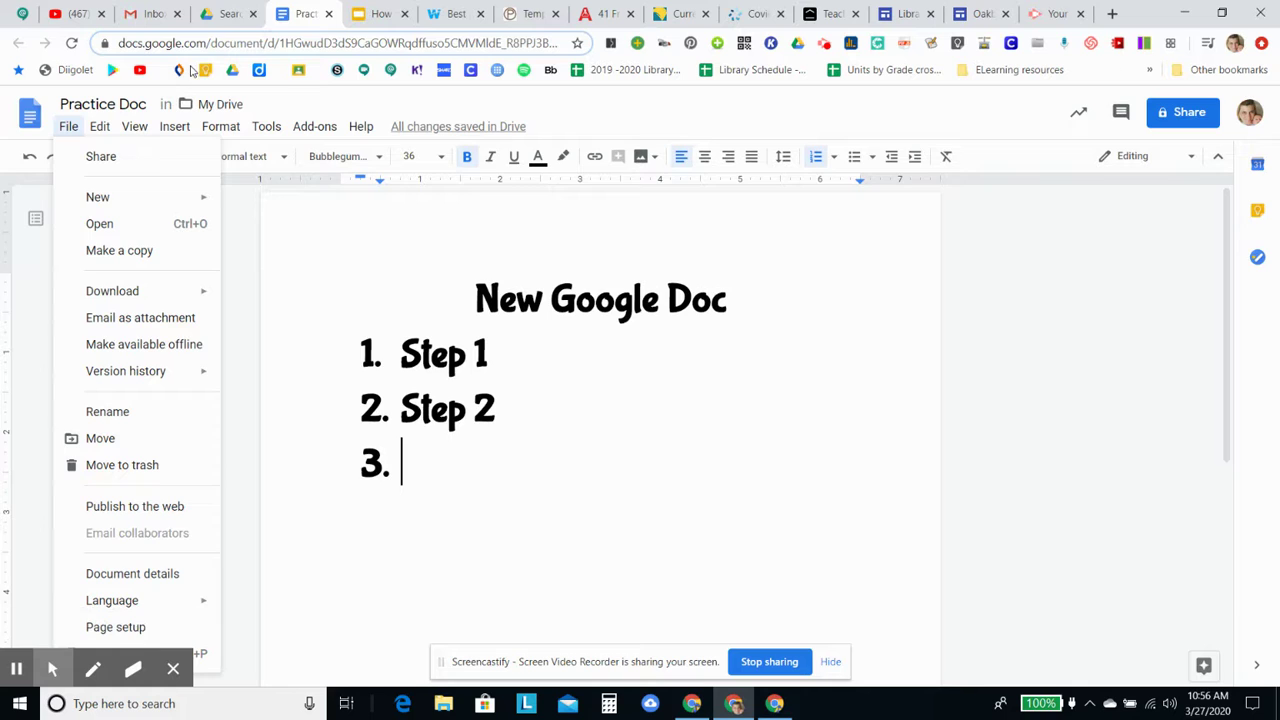
pyautogui.click(355, 18)
pyautogui.click(95, 502)
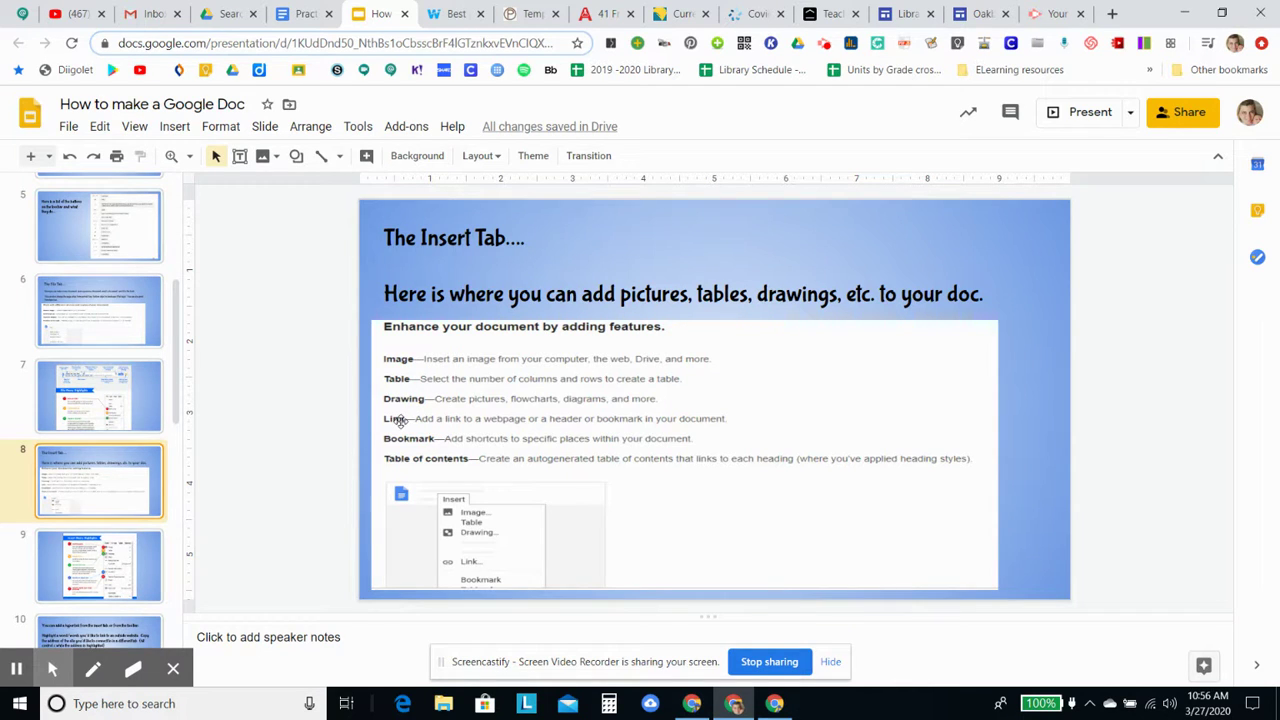
pyautogui.click(302, 13)
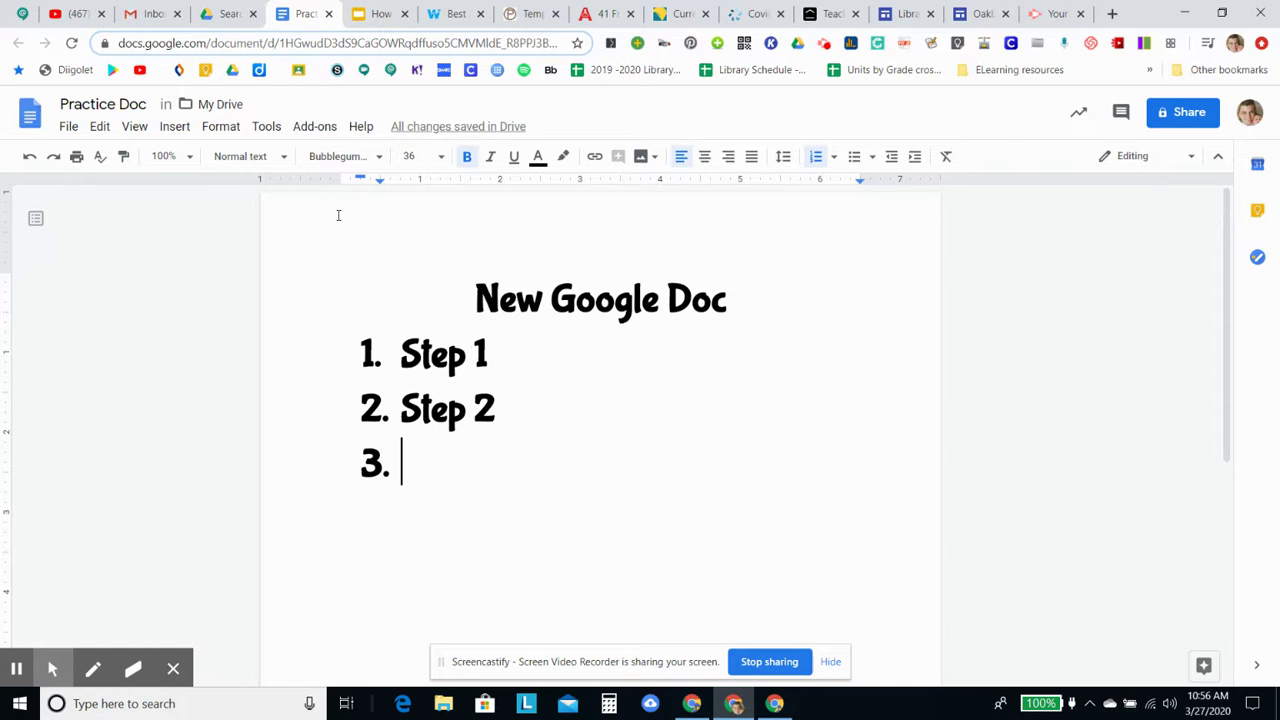
# Remove the empty third item from the numbered list and place the cursor on an unnumbered line below "Step 2".
pyautogui.click(426, 469)
pyautogui.click(349, 471)
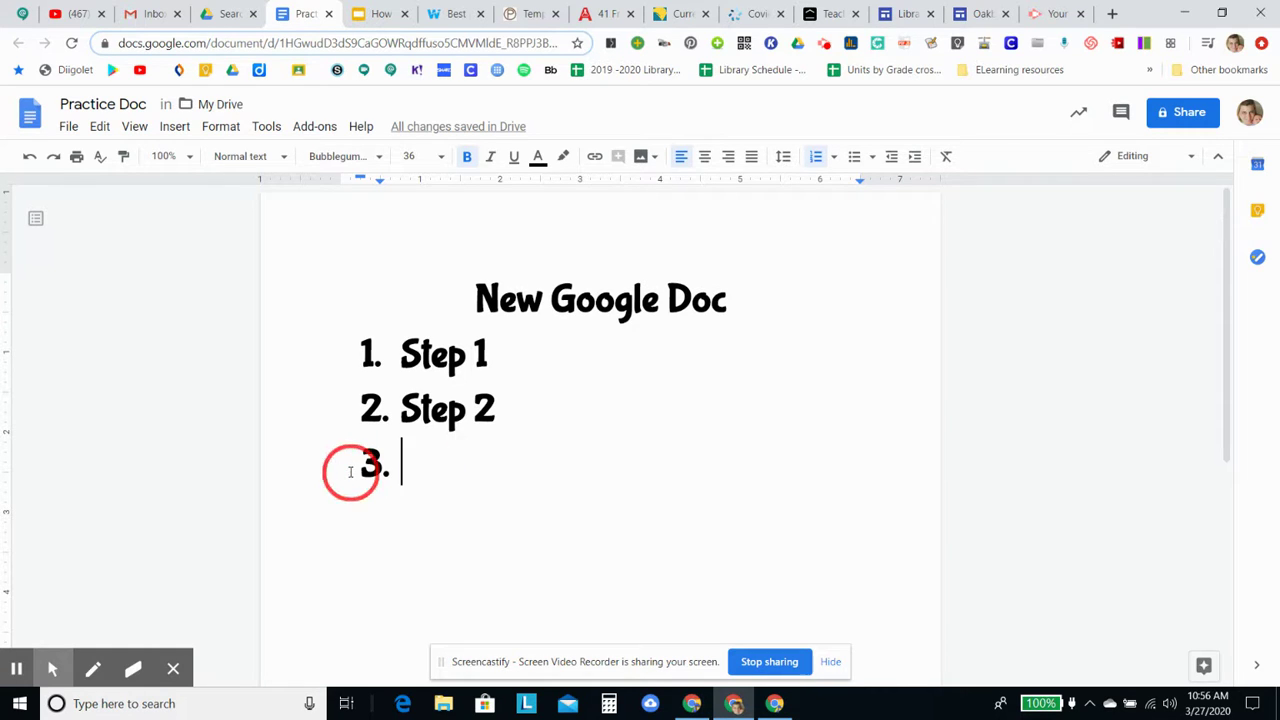
pyautogui.press('BackSpace')
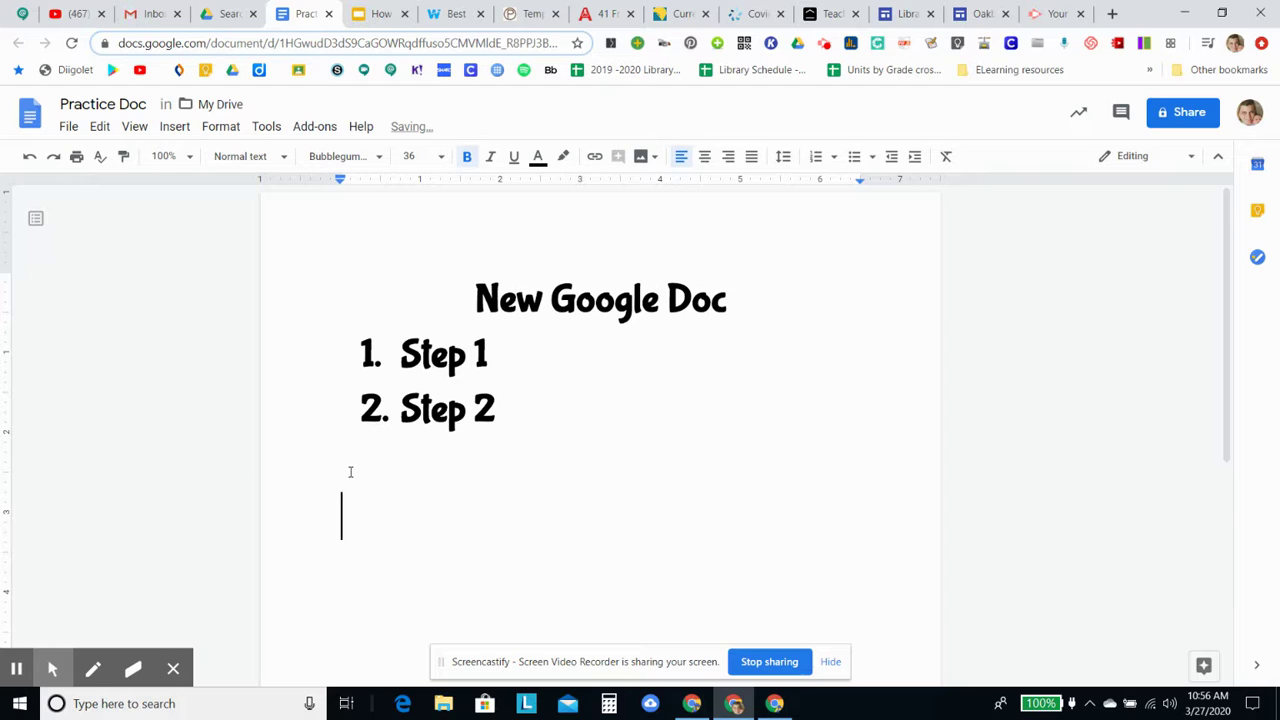
# Search the web for "elephant" images from within the document to insert below the list.
pyautogui.click(167, 131)
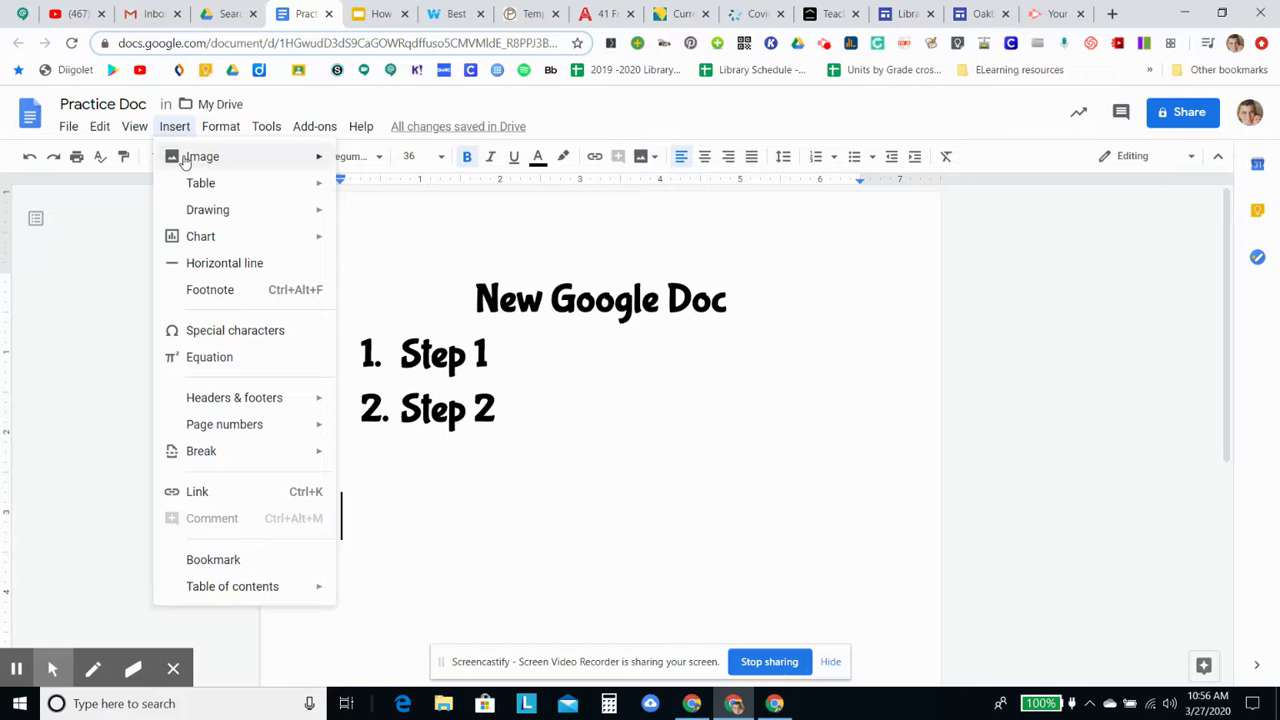
pyautogui.moveTo(185, 160)
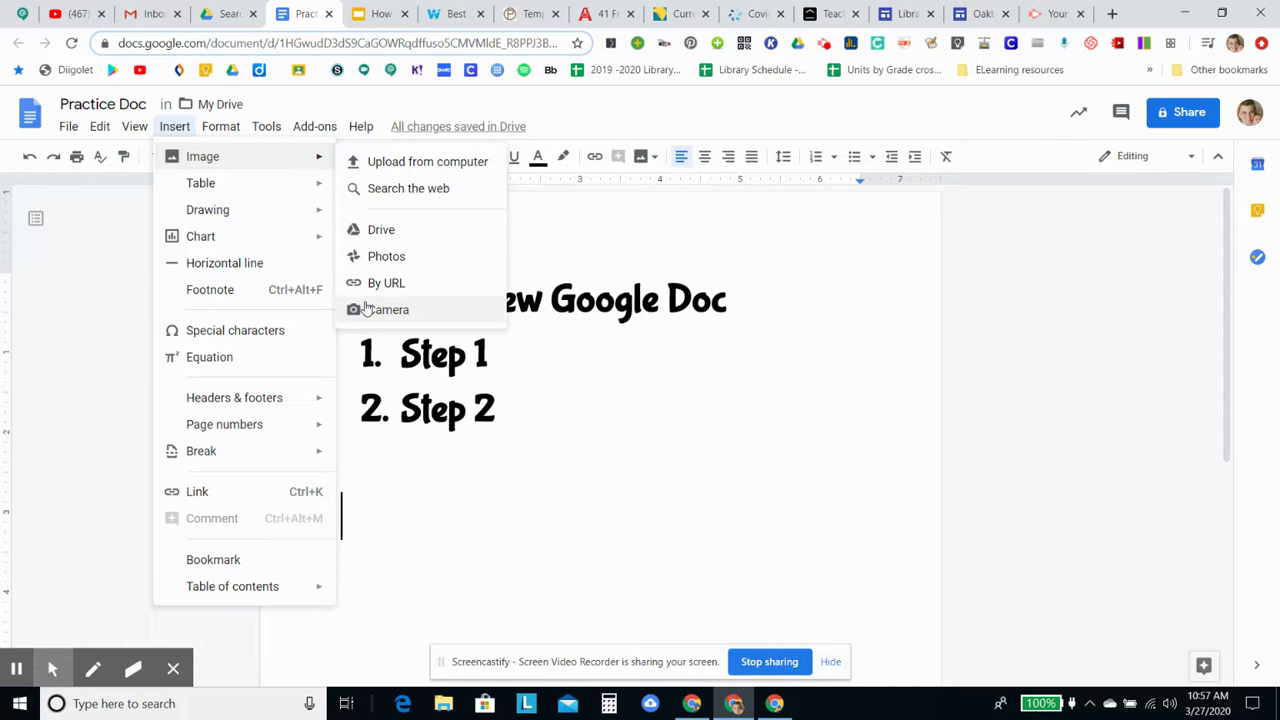
pyautogui.click(372, 189)
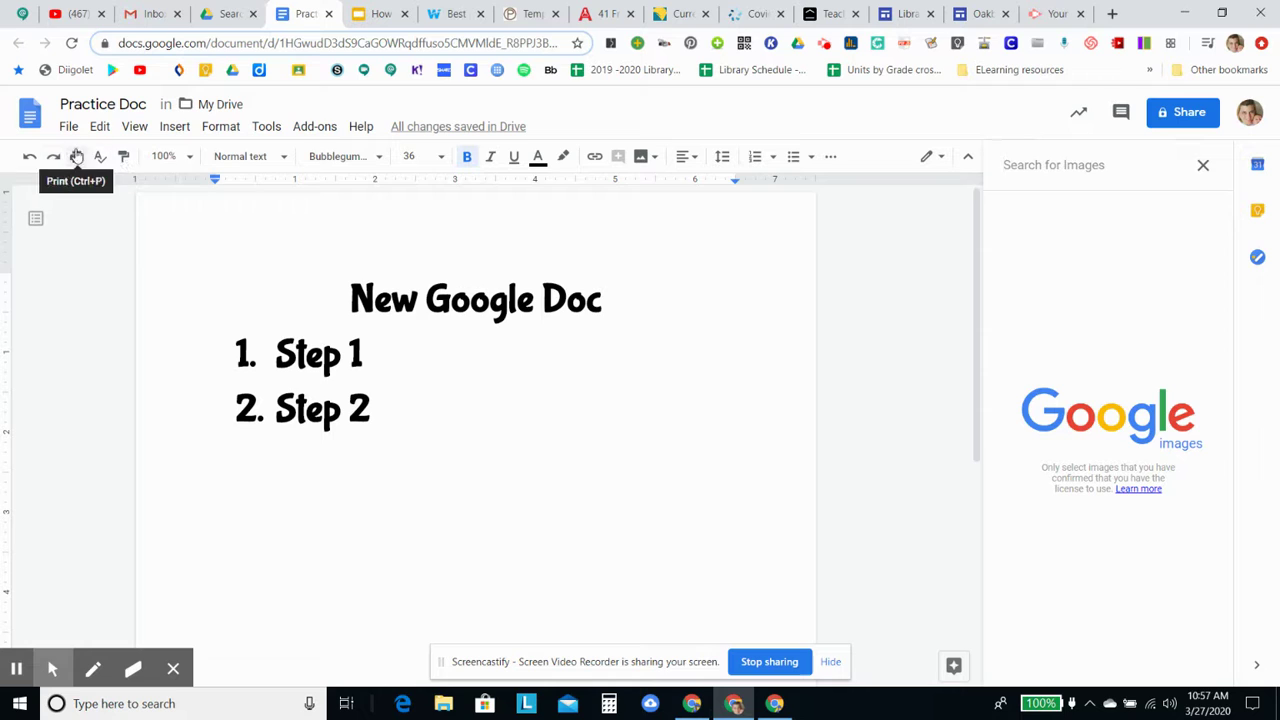
pyautogui.click(175, 127)
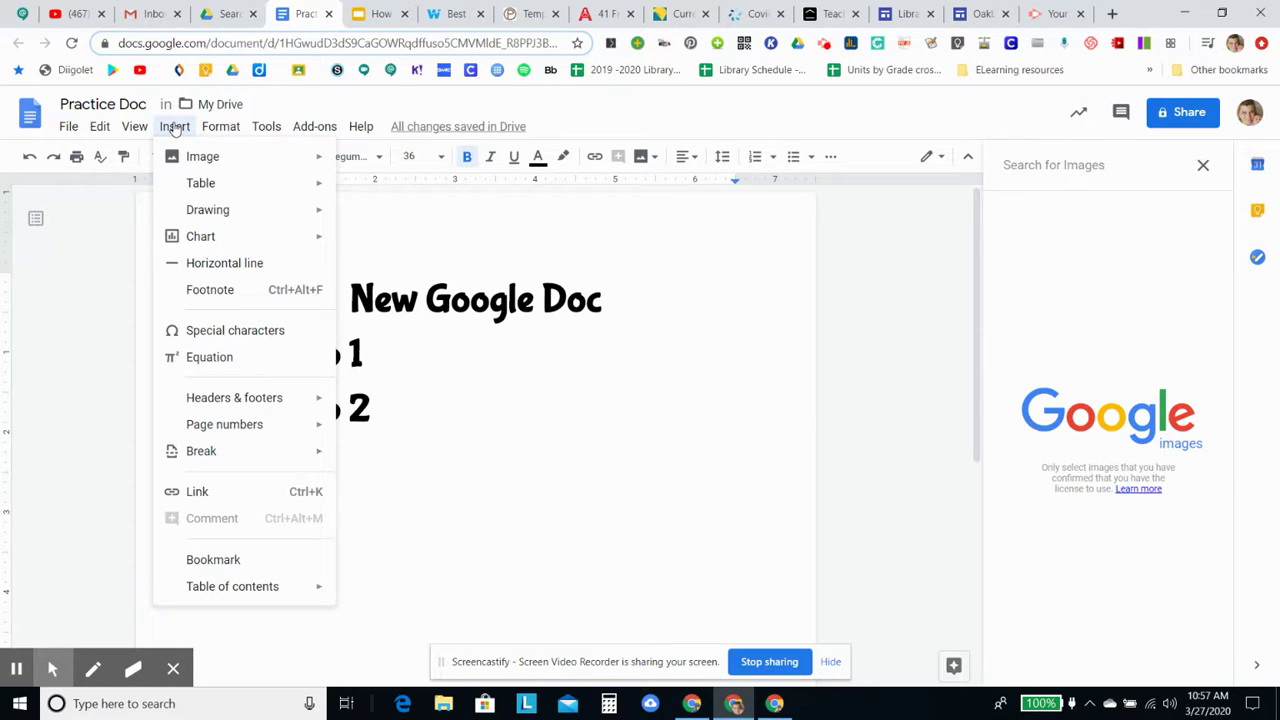
pyautogui.moveTo(196, 166)
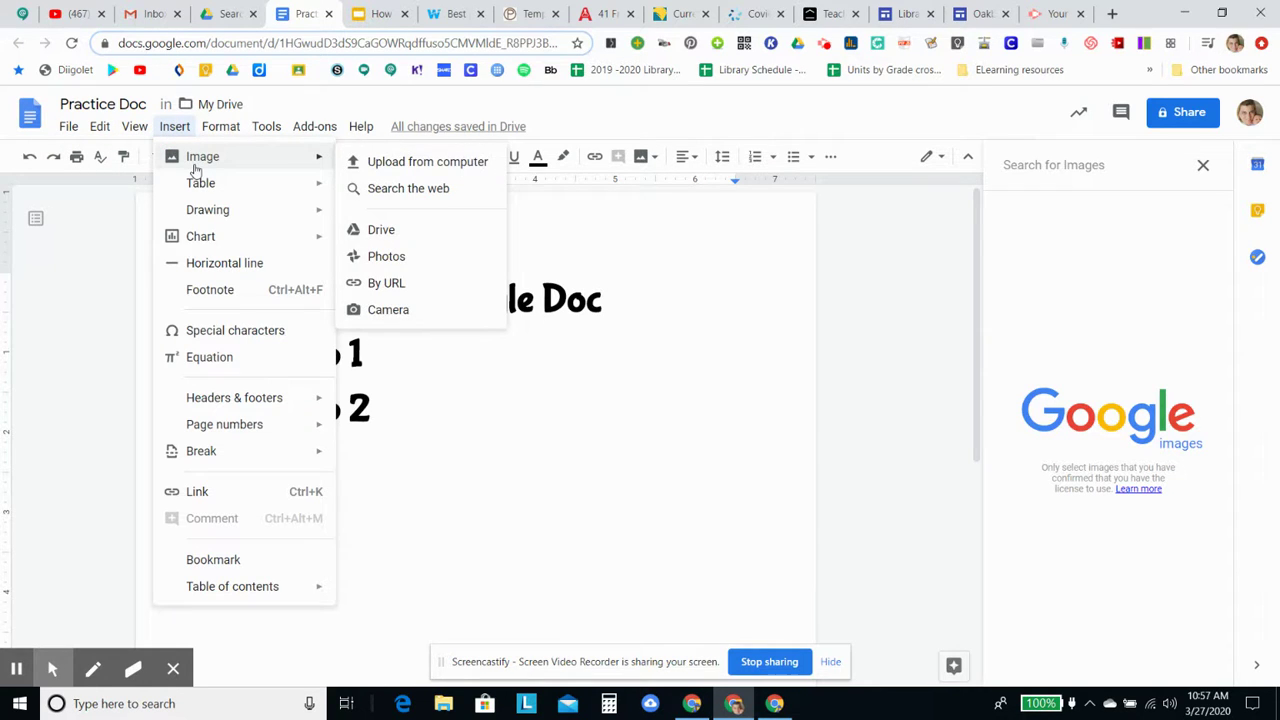
pyautogui.click(1024, 165)
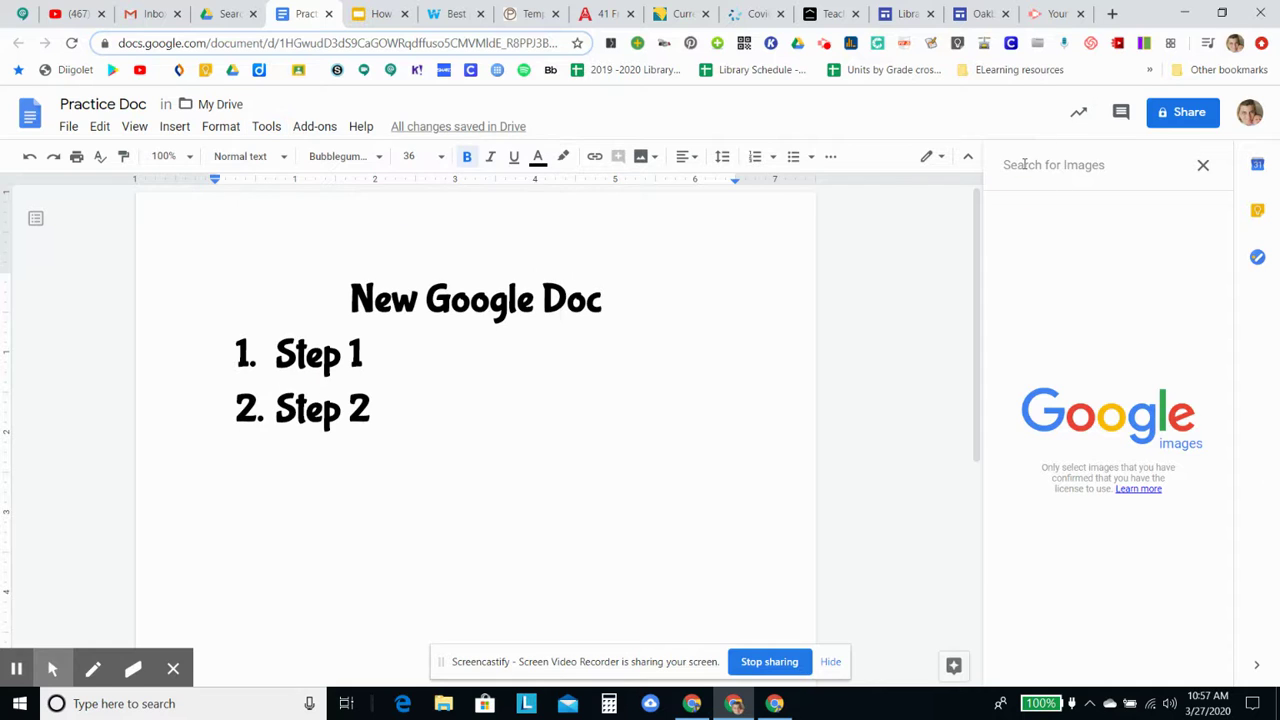
pyautogui.write('elephant')
pyautogui.press('Return')
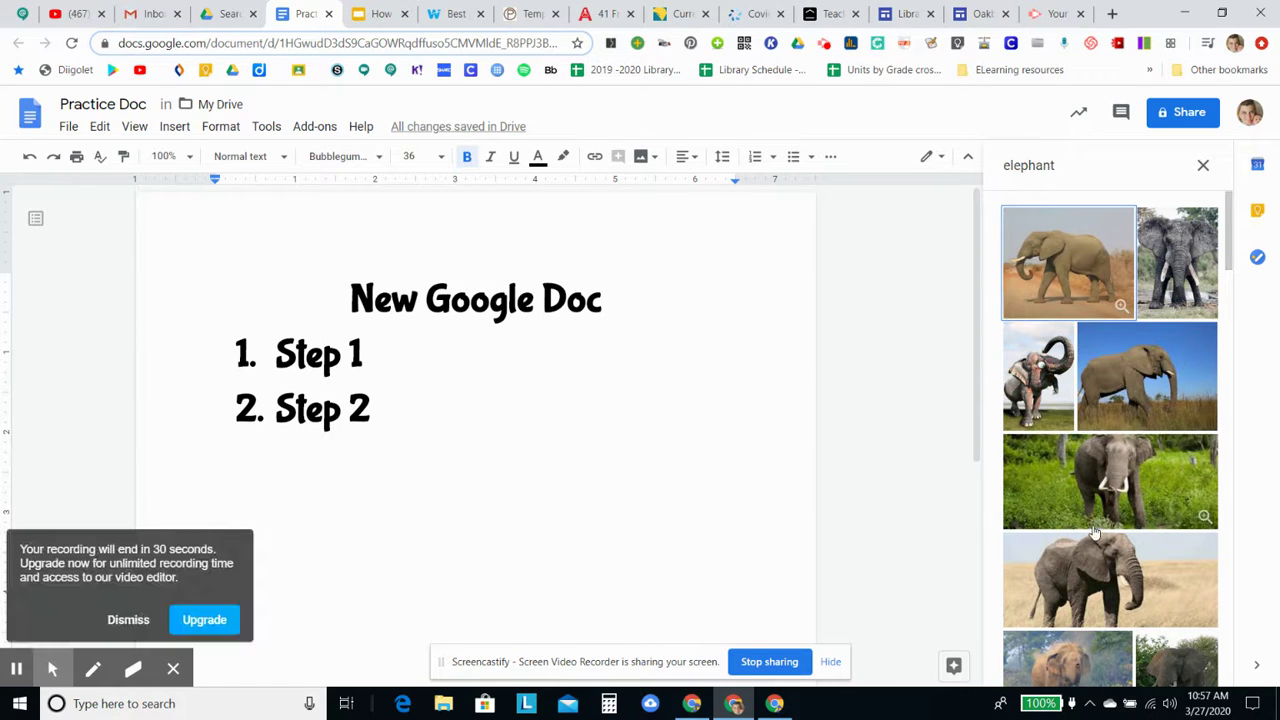
# Insert the photo of the elephant standing in dry pale grass below the list and shrink it proportionally to about 3.9 inches wide.
pyautogui.click(1097, 577)
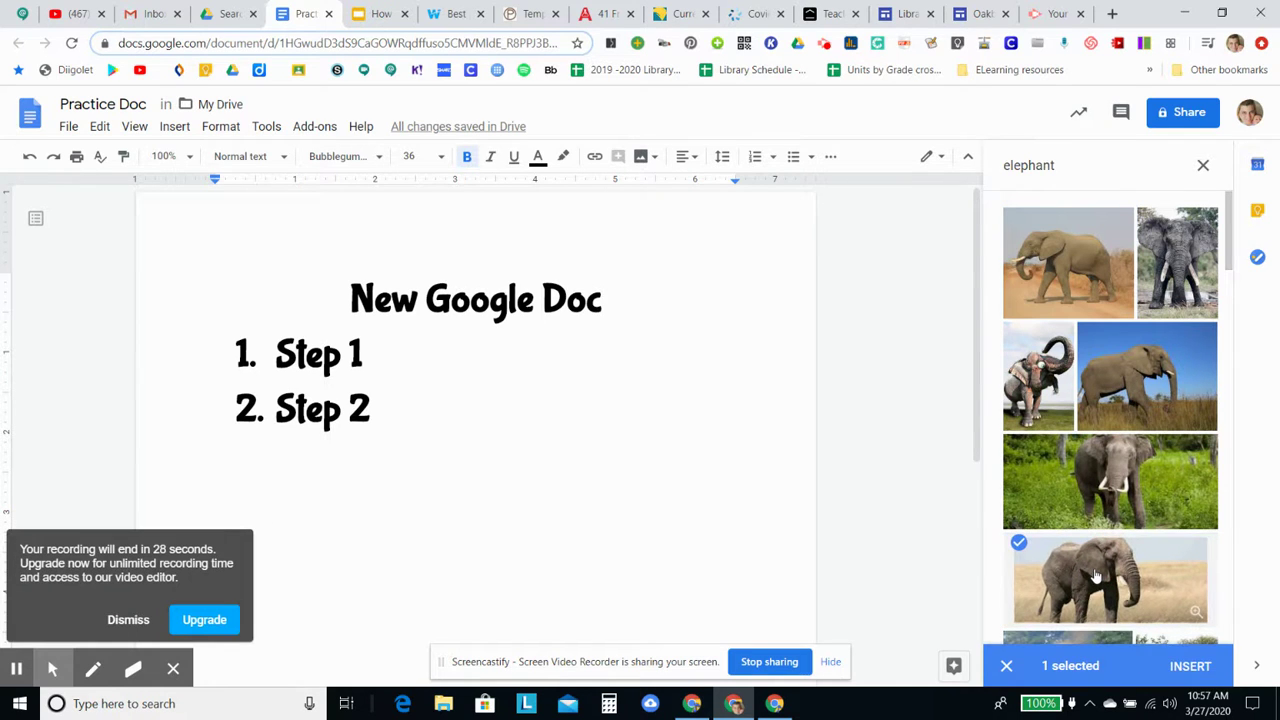
pyautogui.click(1190, 666)
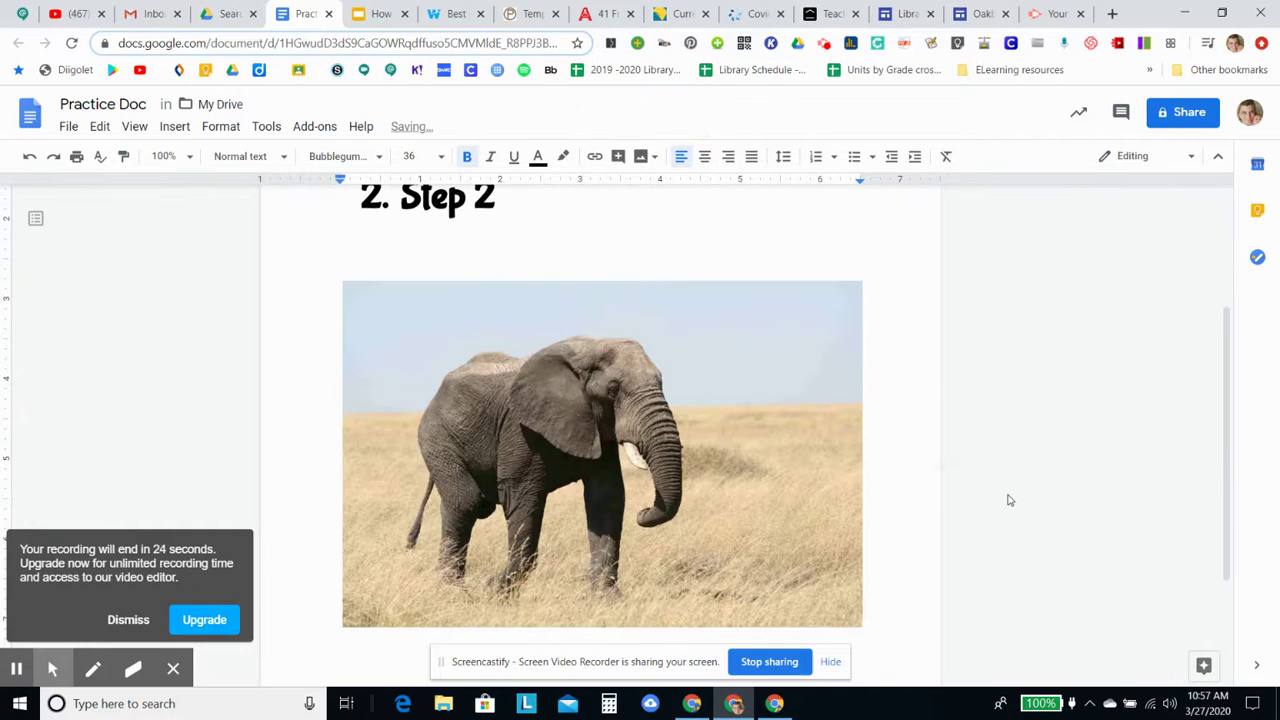
pyautogui.click(812, 423)
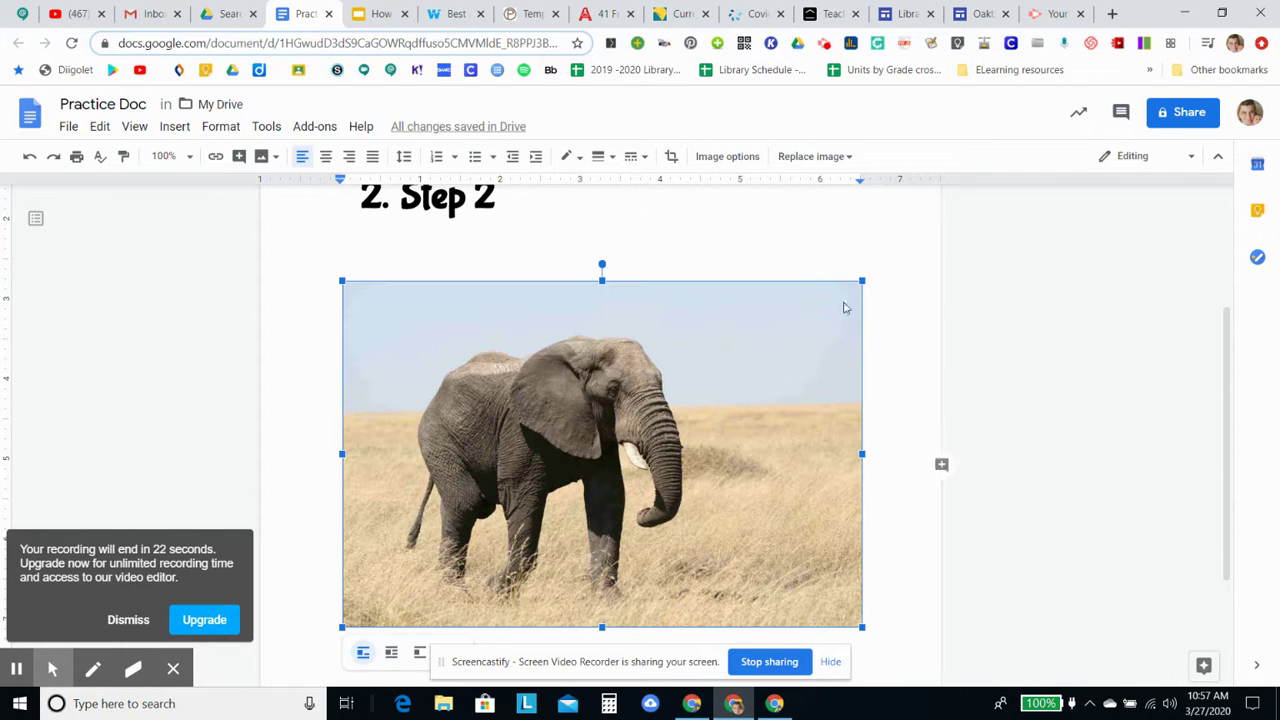
pyautogui.moveTo(860, 282); pyautogui.dragTo(657, 449)
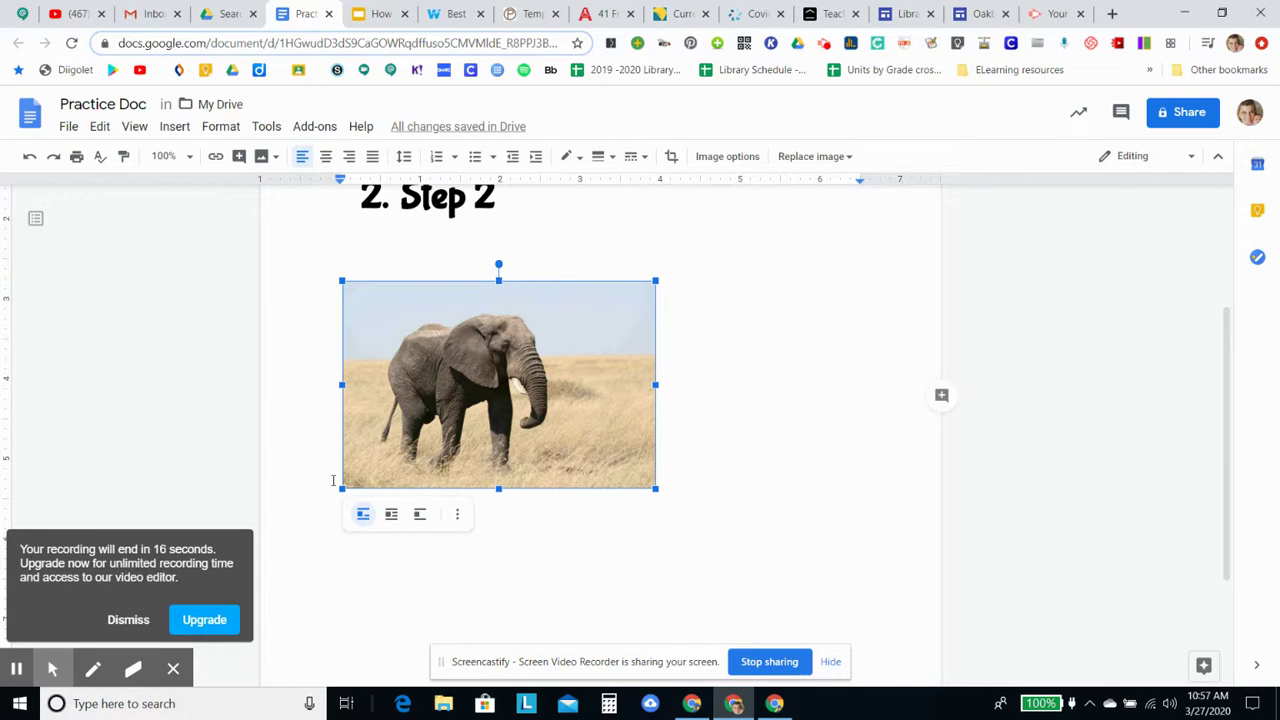
# Delete the elephant image, undo the deletion, and select the image again.
pyautogui.press('Delete')
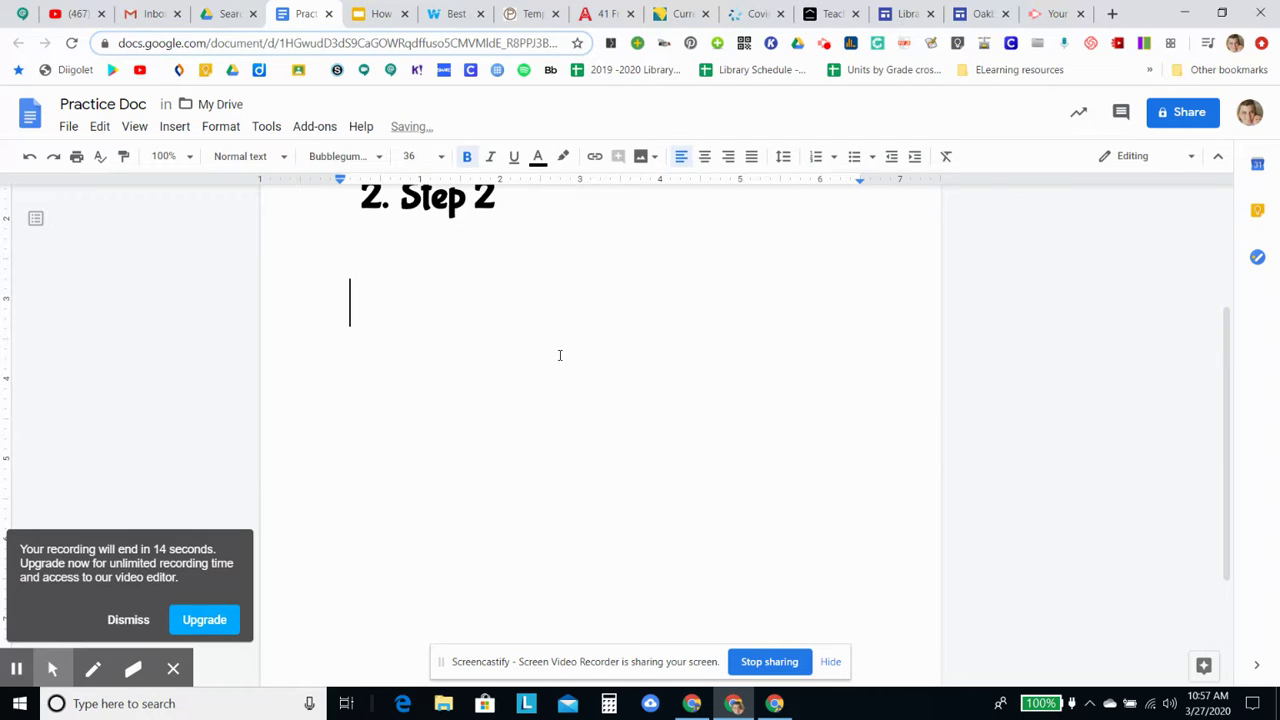
pyautogui.click(30, 158)
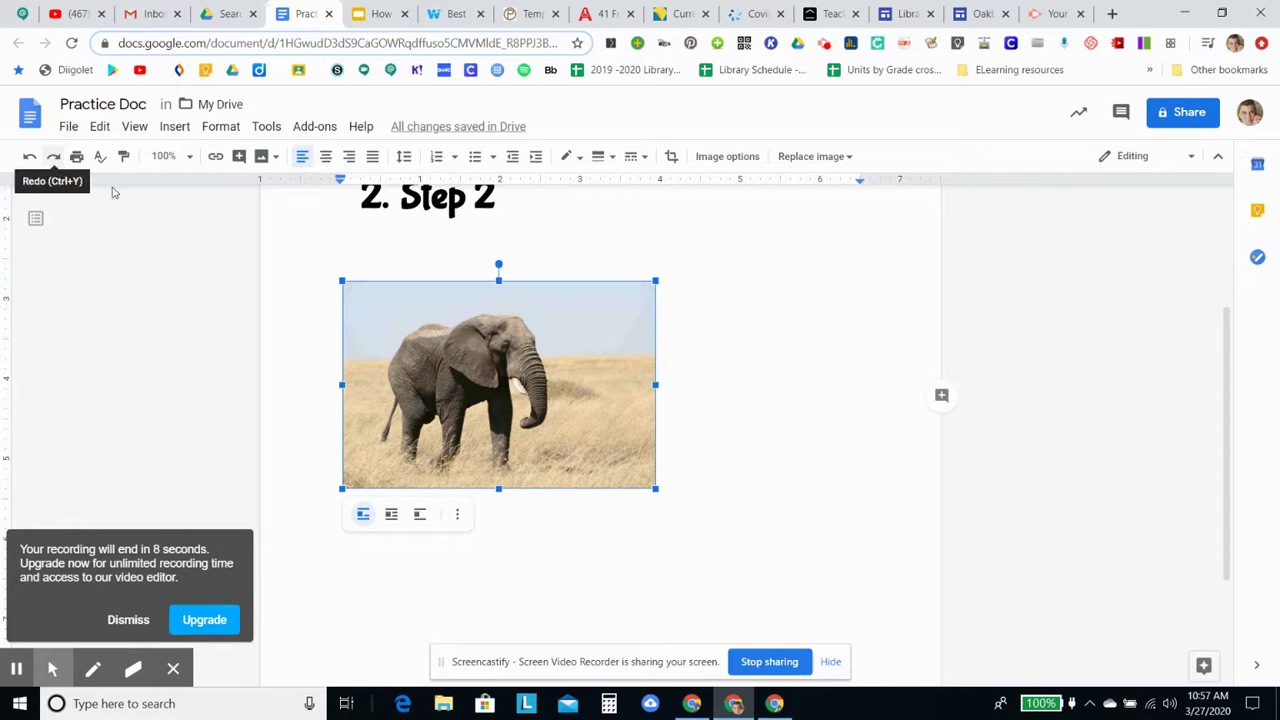
pyautogui.click(532, 233)
pyautogui.click(382, 405)
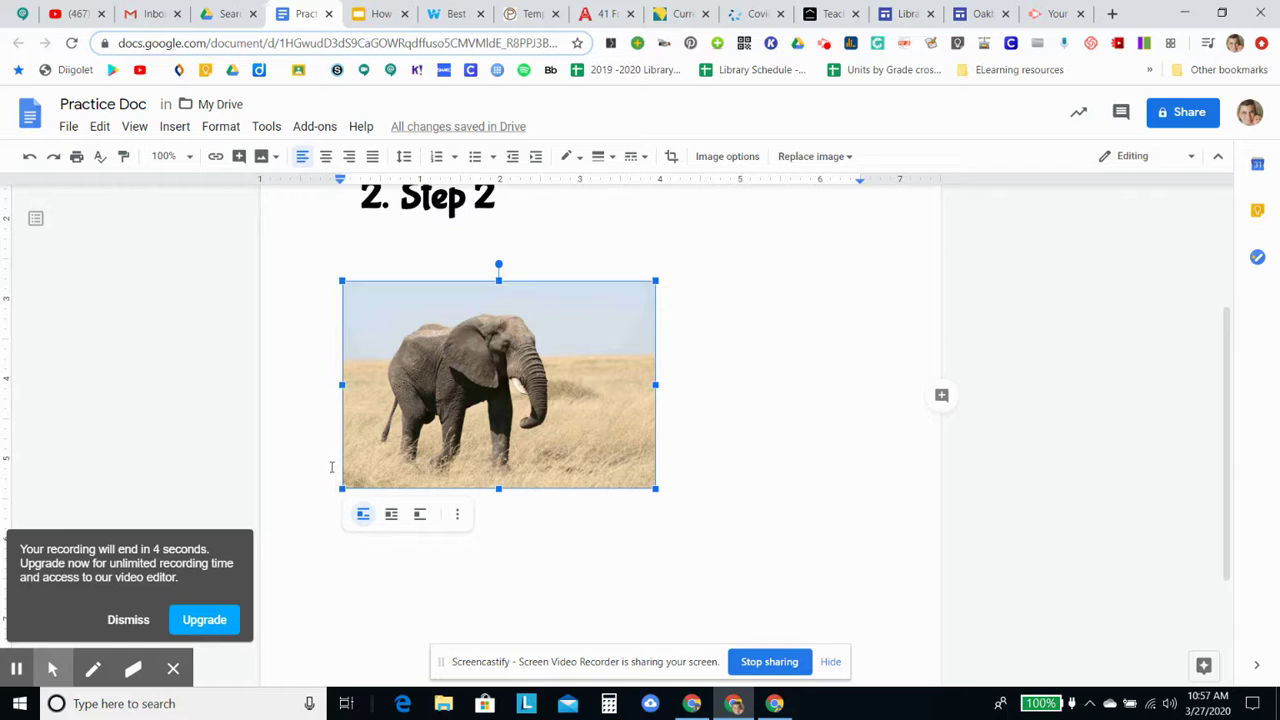